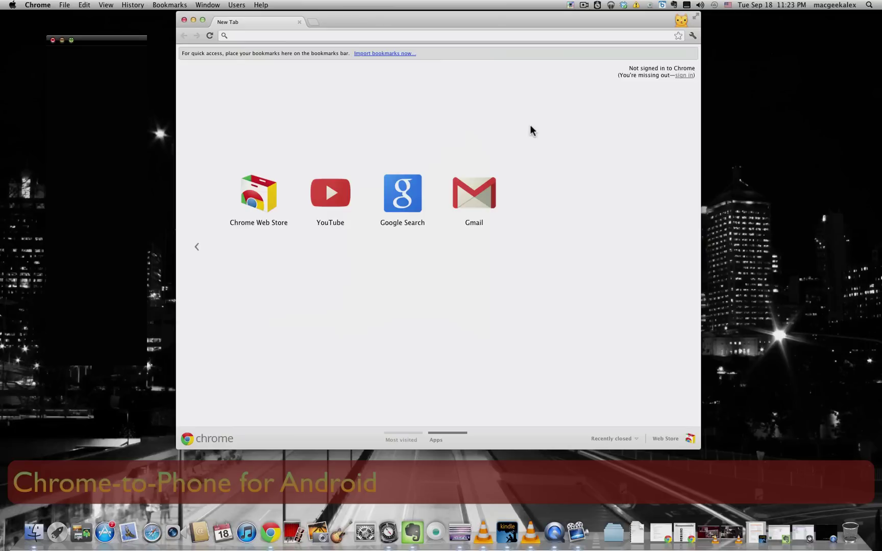
Search Google for 'chrome webstor' and open the Chrome Web Store home page
left_click(471, 35)
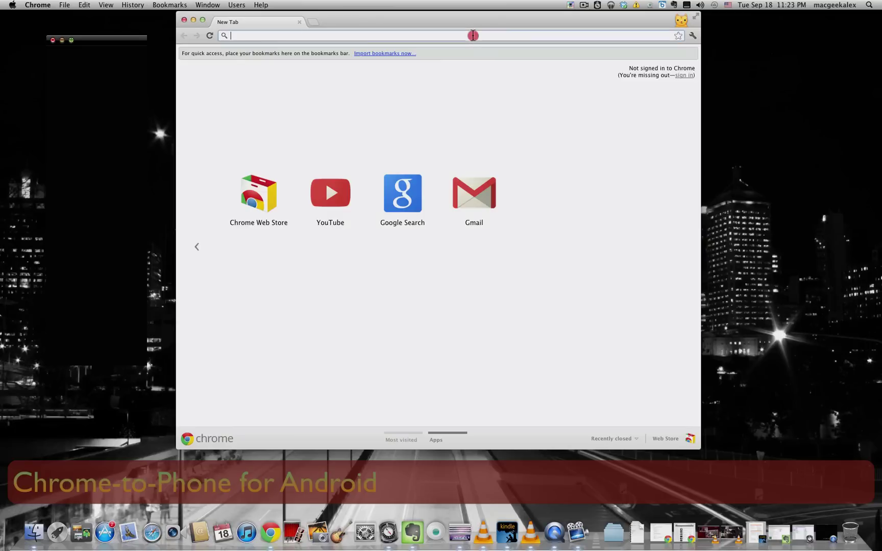
type("chrome")
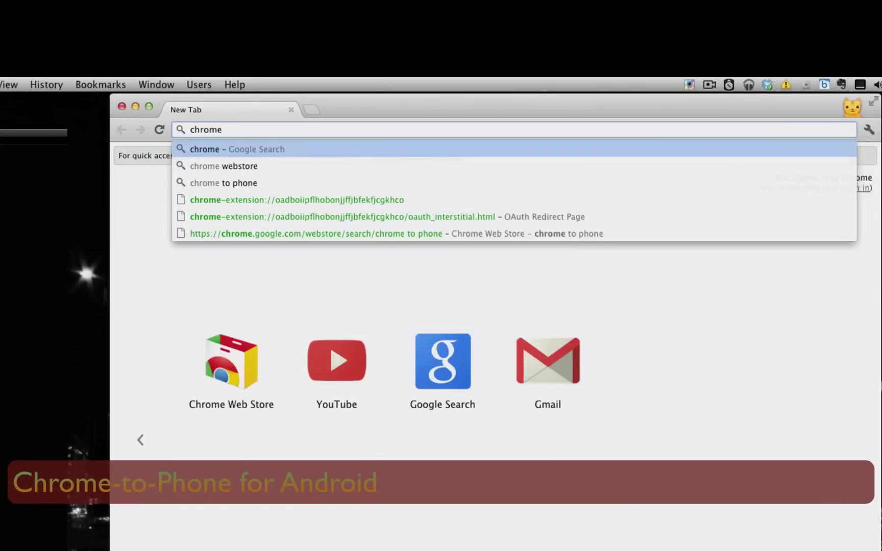
type(" webstore")
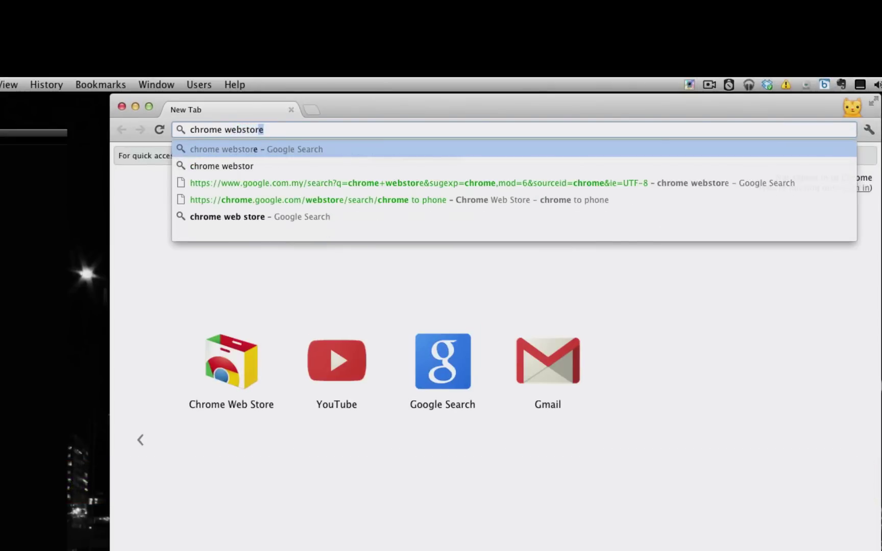
key("Return")
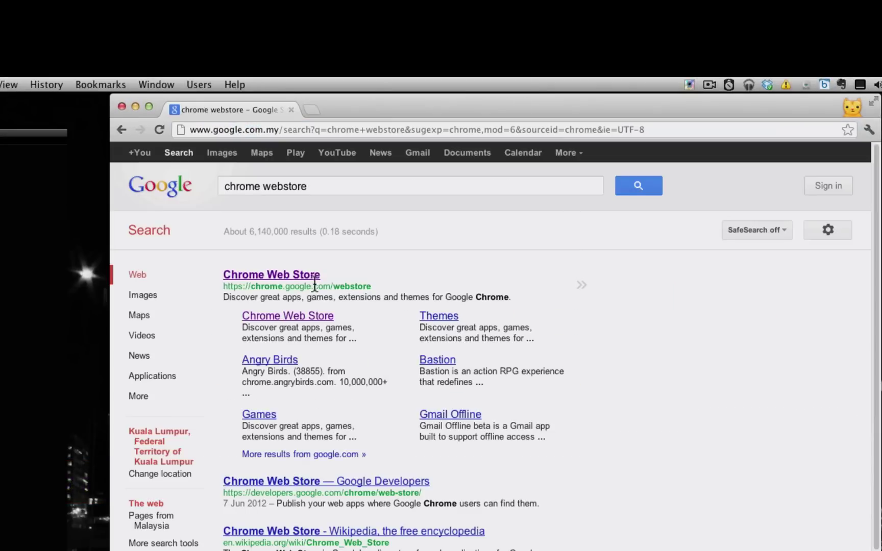
left_click(306, 278)
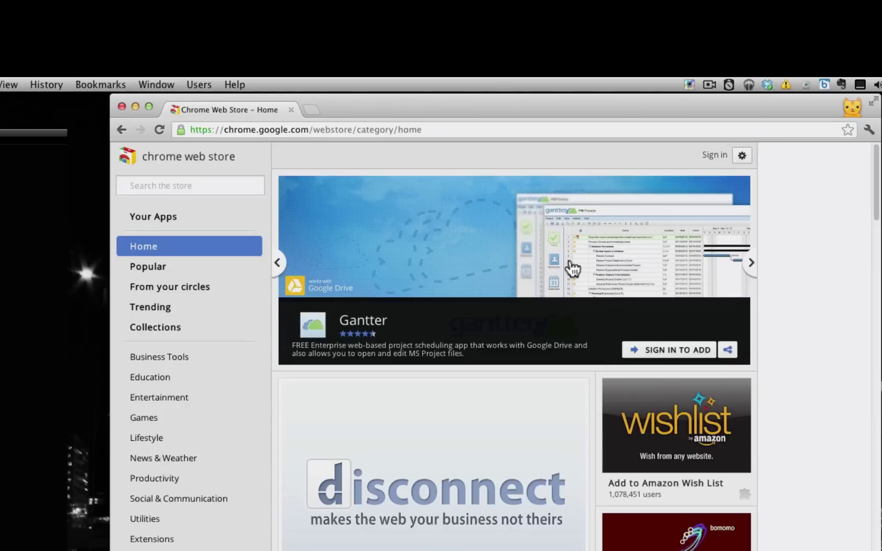
left_click(213, 188)
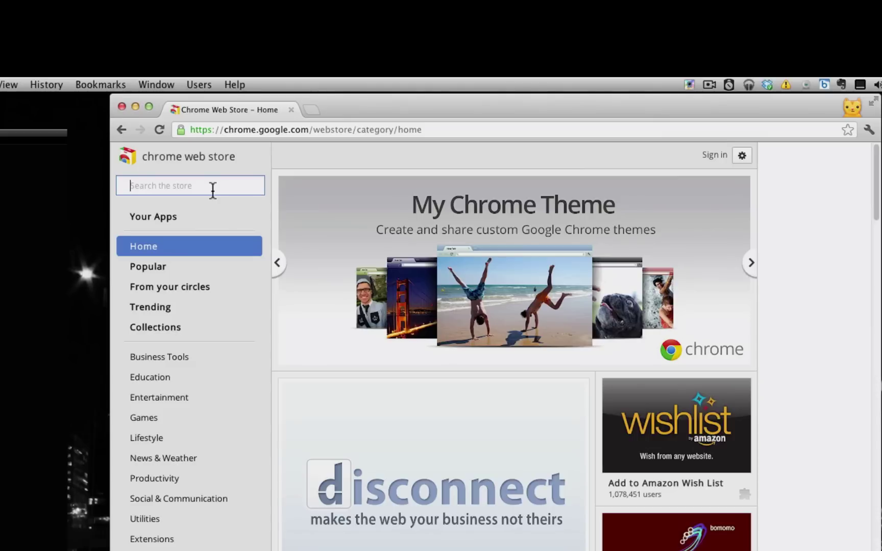
Search the store for 'chrome to phone' and install the Google Chrome to Phone extension
type("chrome to phone")
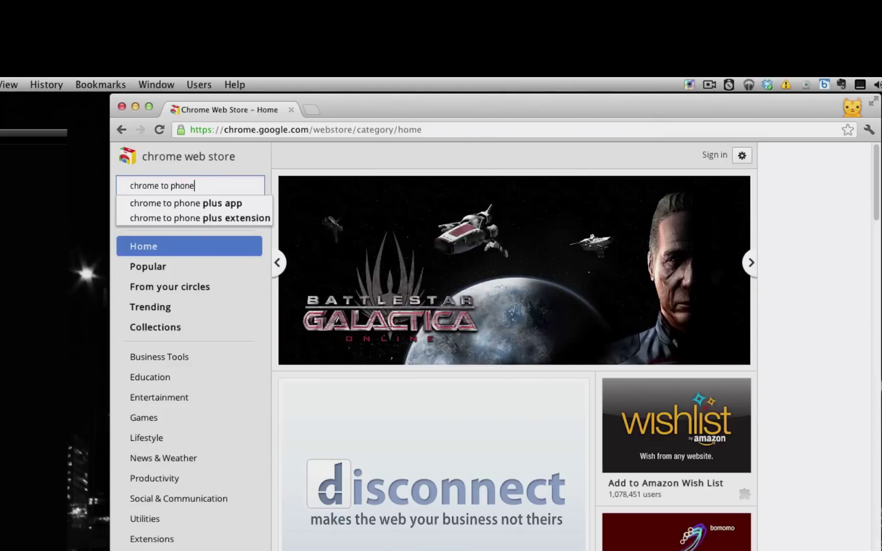
key("Return")
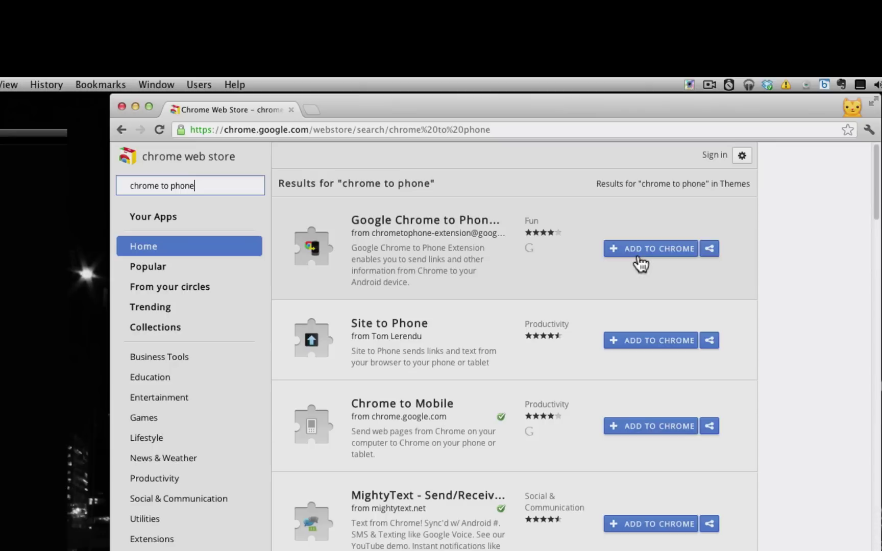
left_click(649, 254)
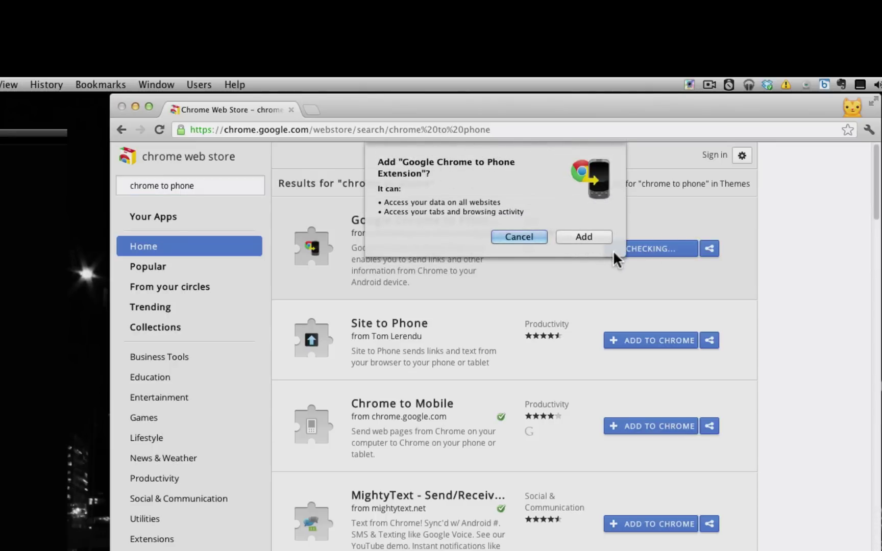
left_click(604, 236)
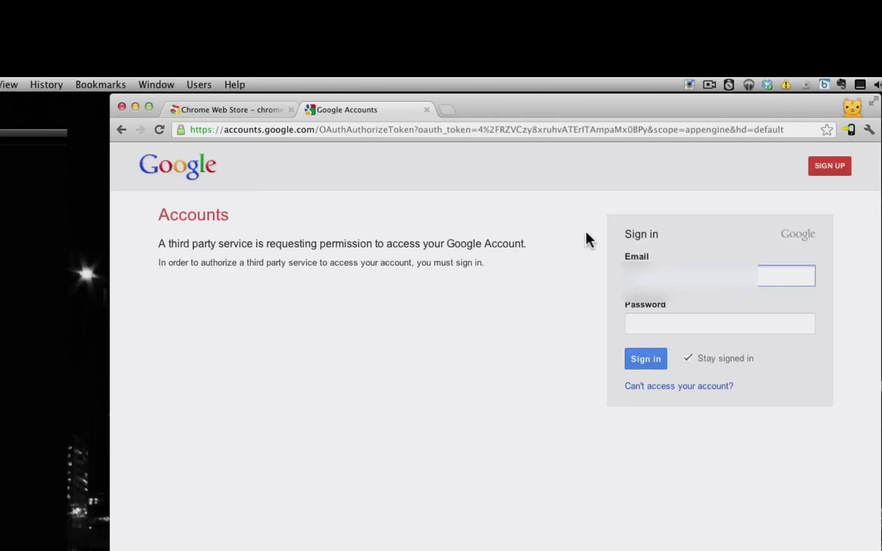
Sign in with the saved Google account e-mail and the account password to authorise the extension
left_click(683, 281)
key("Down")
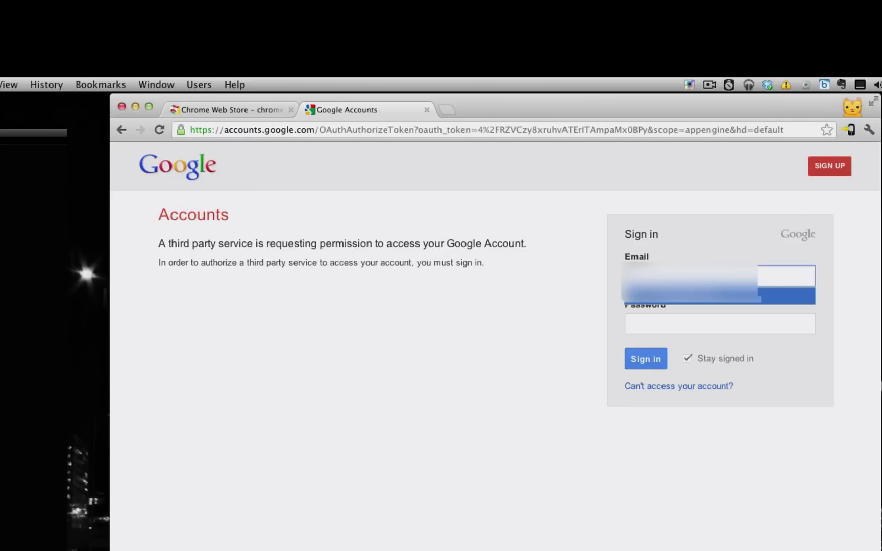
key("Return")
key("Tab")
type("••••••••")
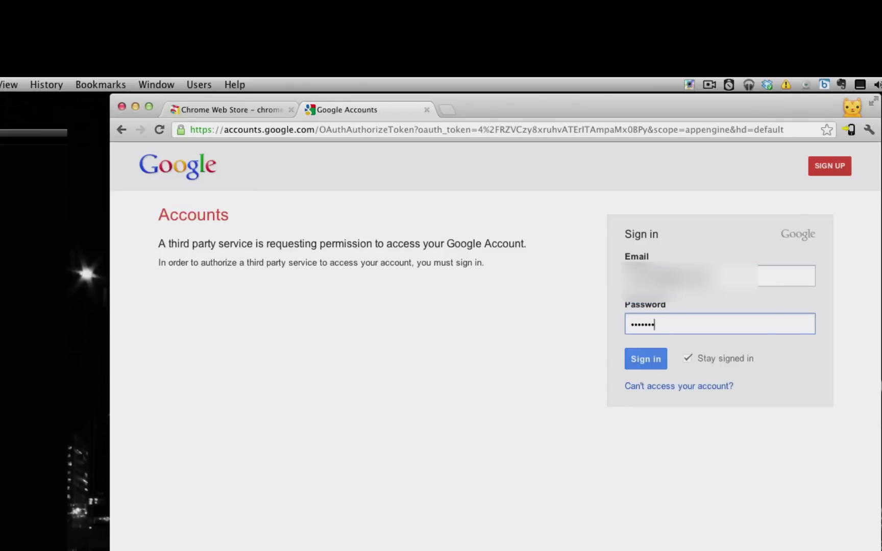
key("BackSpace")
key("BackSpace")
key("BackSpace")
key("BackSpace")
key("BackSpace")
key("BackSpace")
key("BackSpace")
key("BackSpace")
type("••••••••••••")
key("Return")
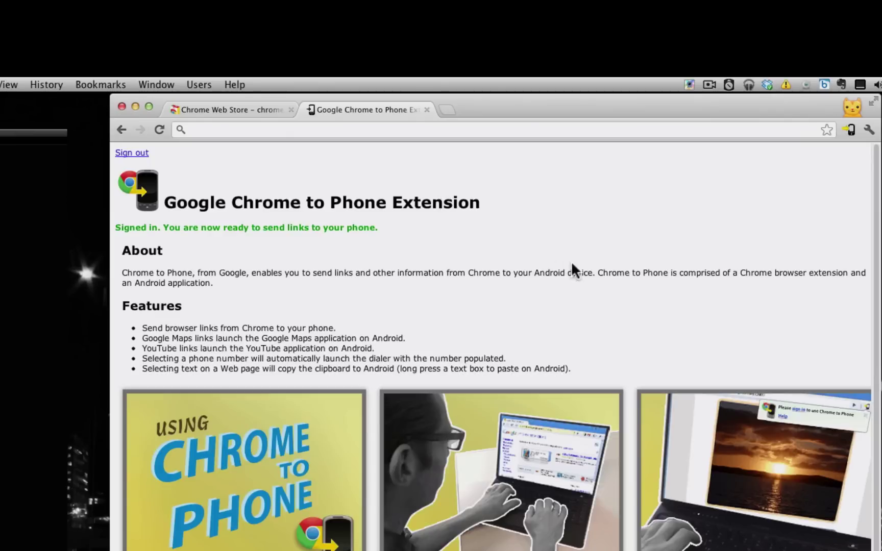
scroll(571, 270, "down", 5)
scroll(577, 274, "up", 5)
Close the Chrome to Phone welcome tab with Cmd+W
key("super+w")
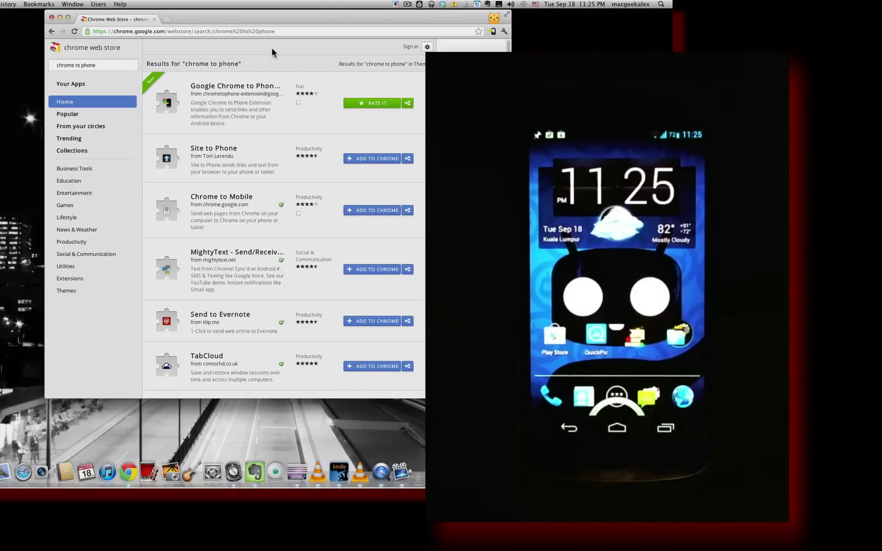
Load the Yelp site and search it for 'delfina'
left_click(292, 31)
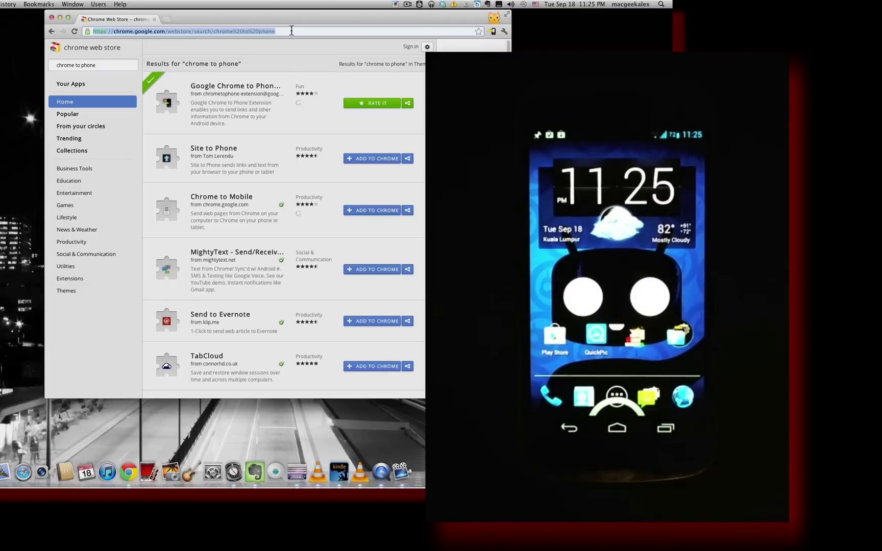
type("yelp.com")
key("Return")
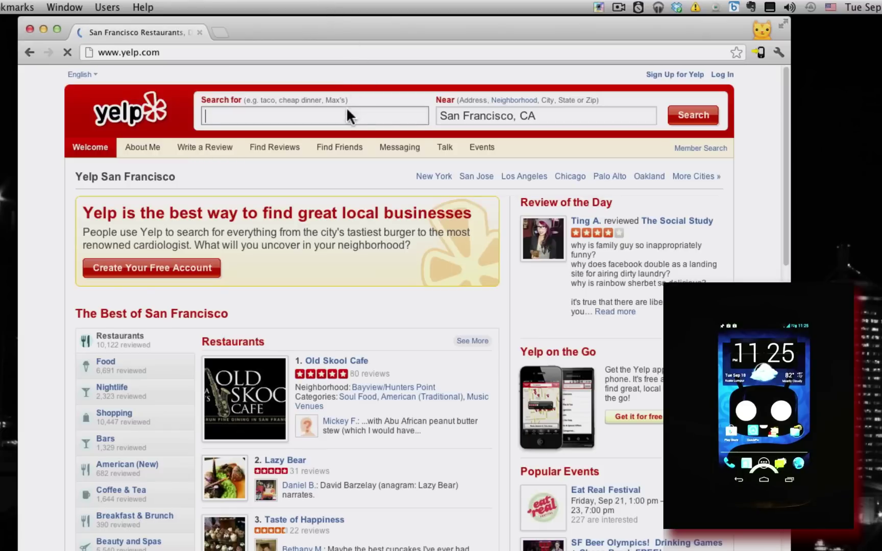
left_click(347, 113)
type("de")
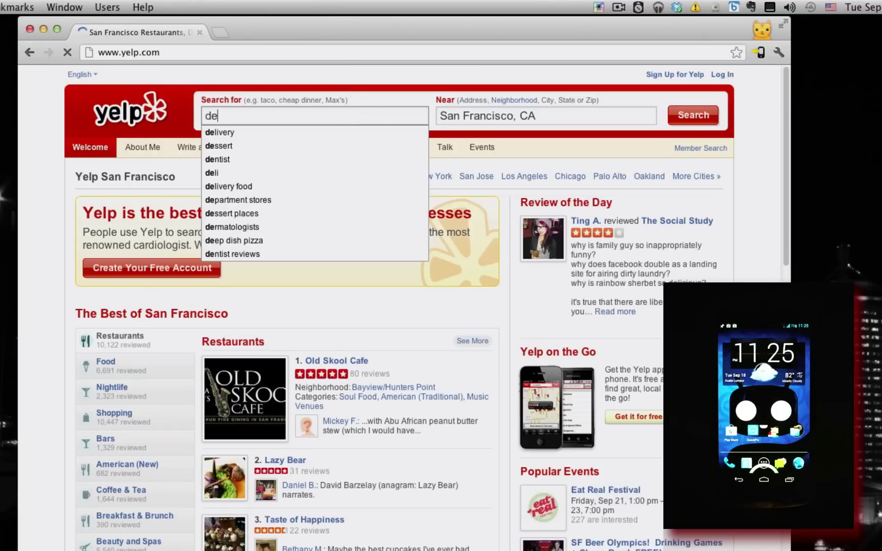
type("lfina")
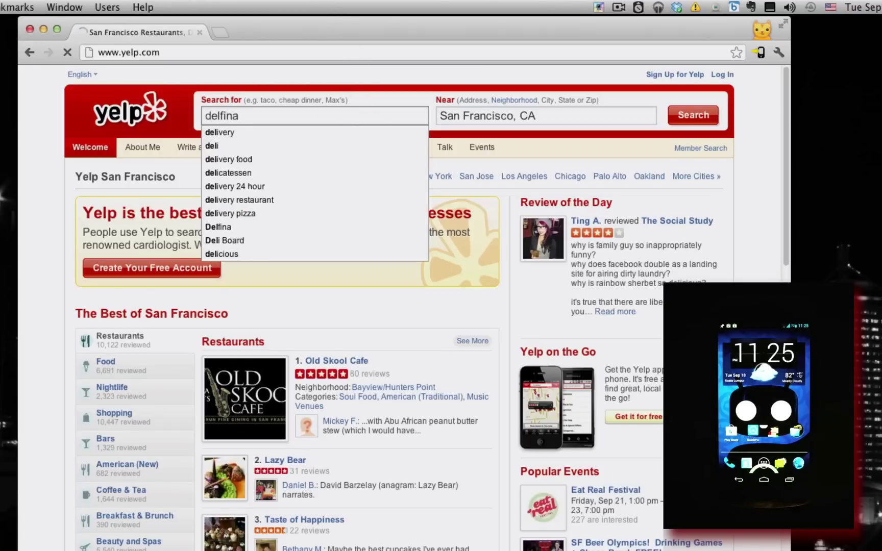
key("Return")
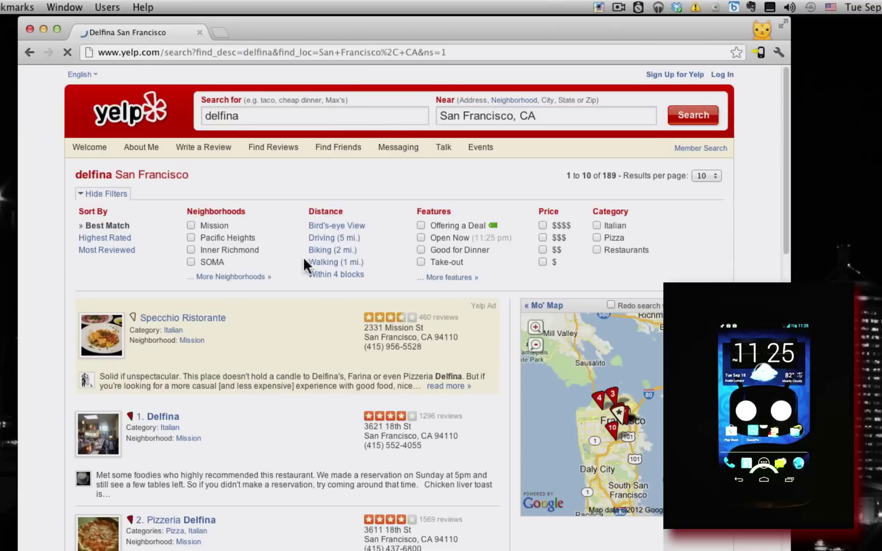
Open the '1. Delfina' result page and send it with the Chrome to Phone toolbar icon
left_click(163, 416)
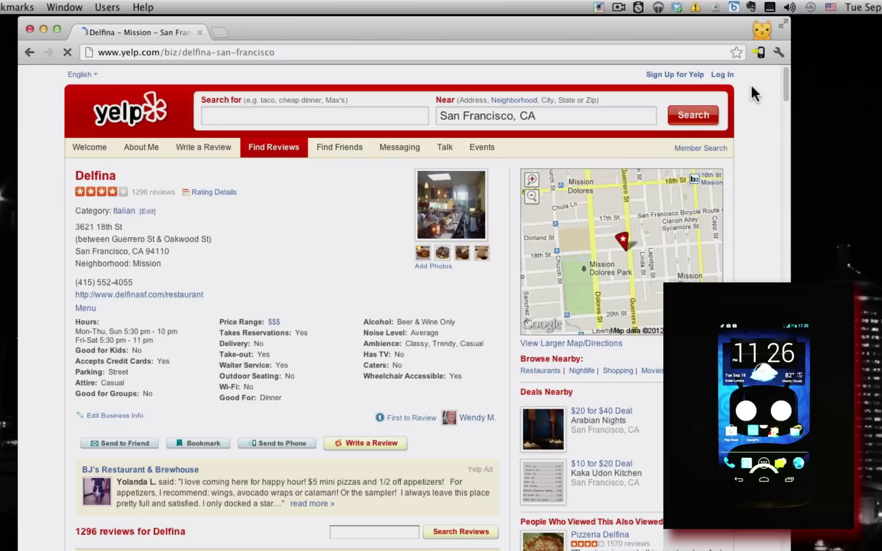
left_click(760, 52)
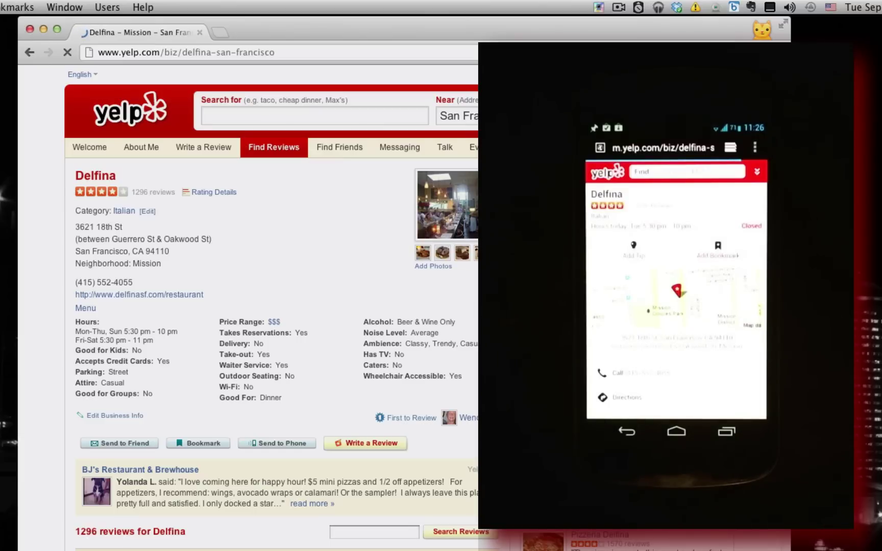
Go to maps.google.com and search the map for 'nerovivo'
left_click(550, 51)
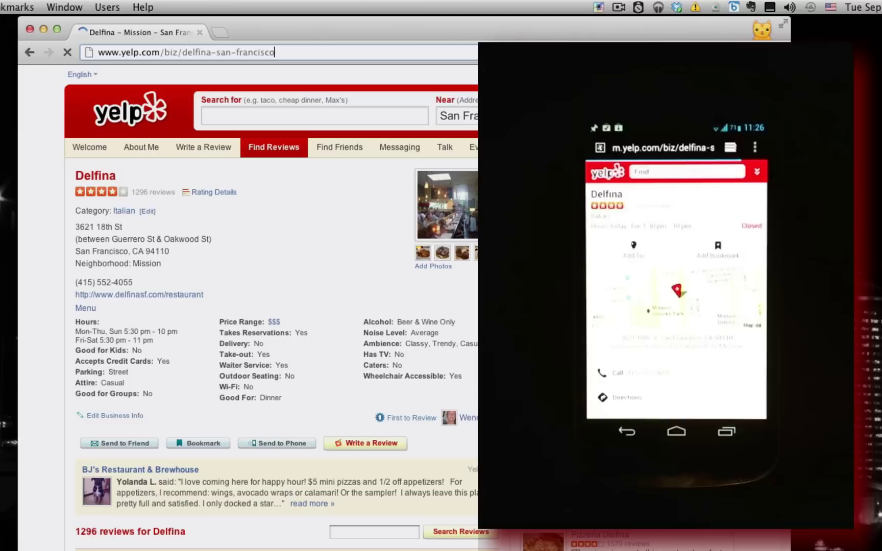
type("map")
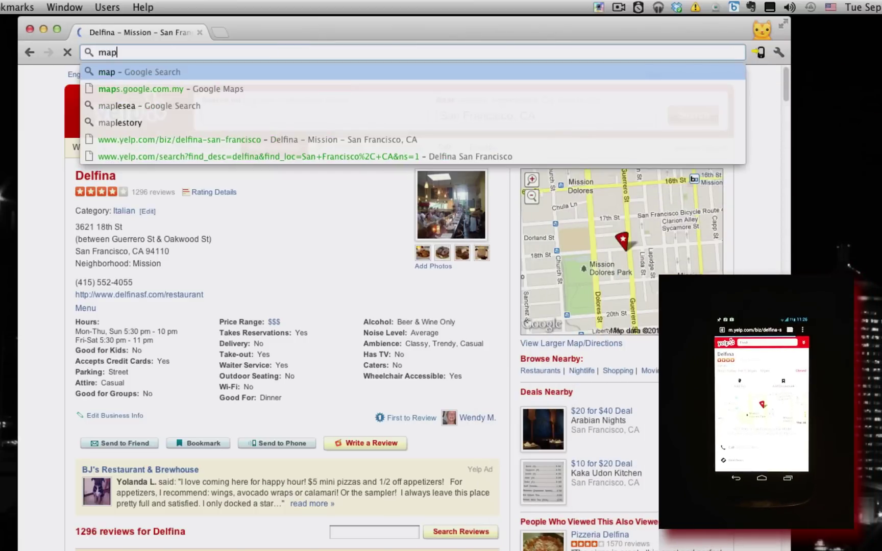
type("s")
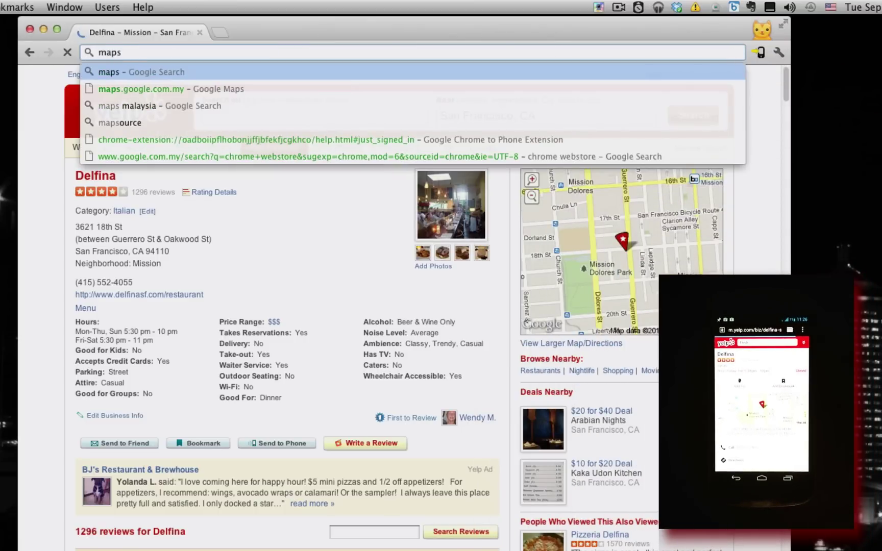
type(".google.com")
key("Return")
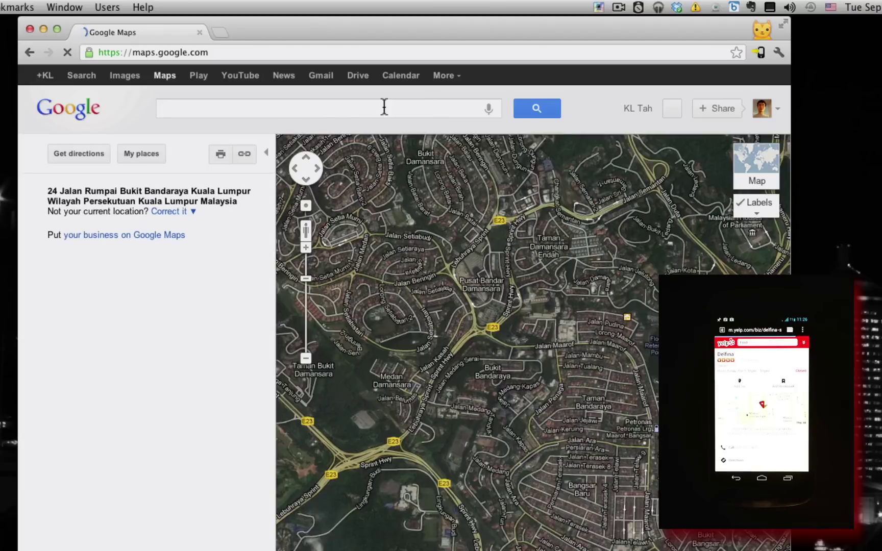
left_click(384, 108)
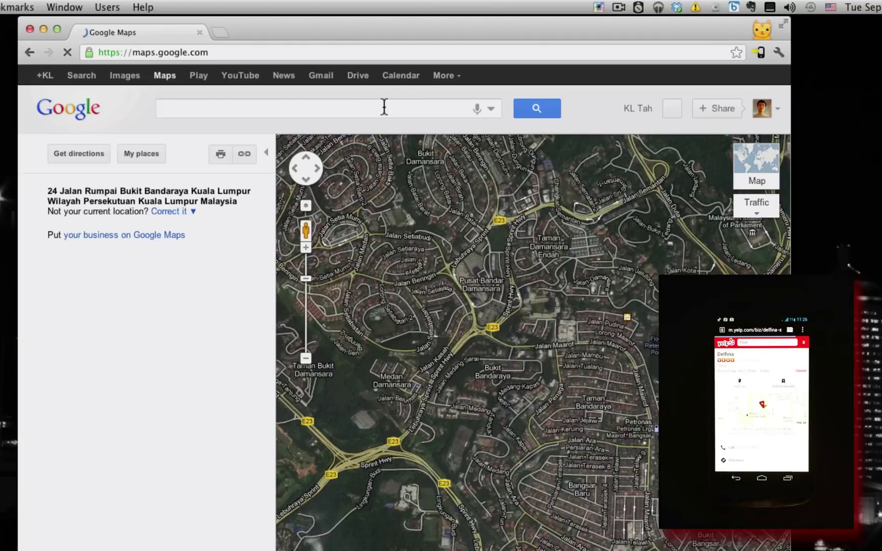
type("nerovivo")
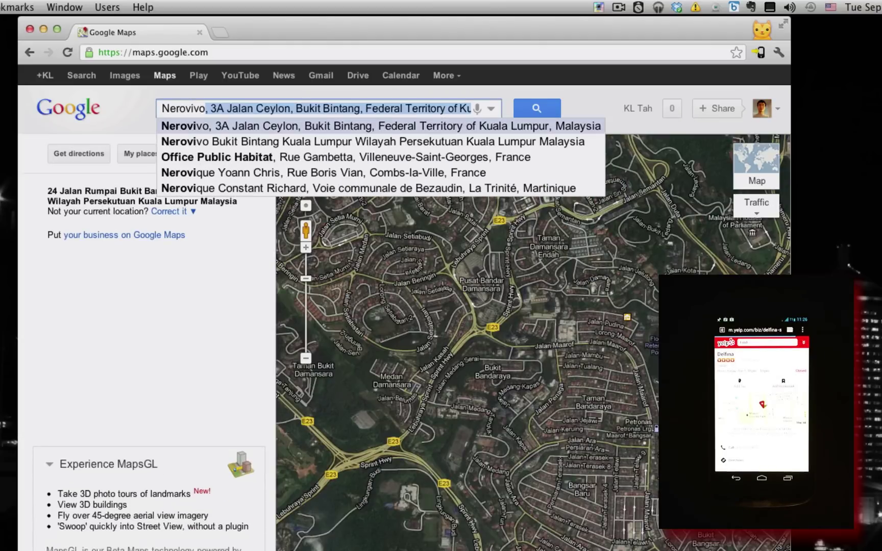
key("Return")
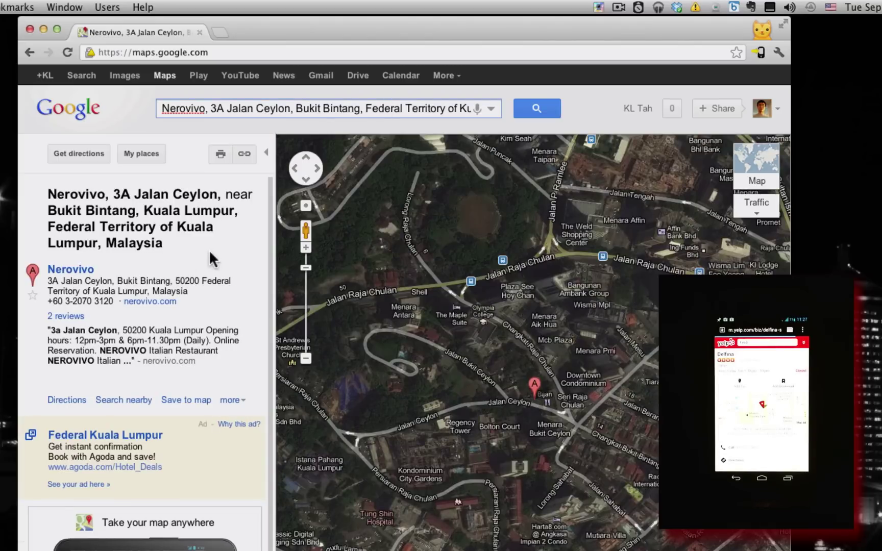
Get driving directions to Nerovivo's marker, starting from the saved Home address suggestion
right_click(534, 391)
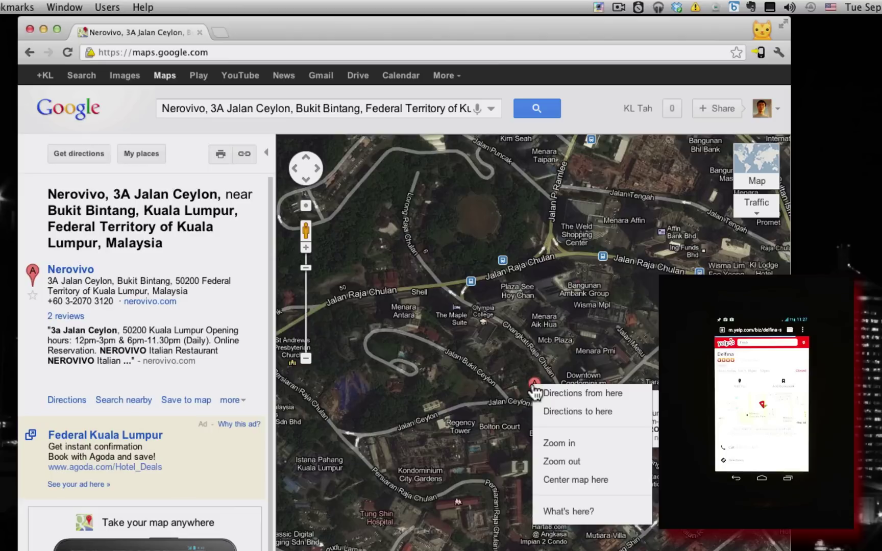
left_click(587, 411)
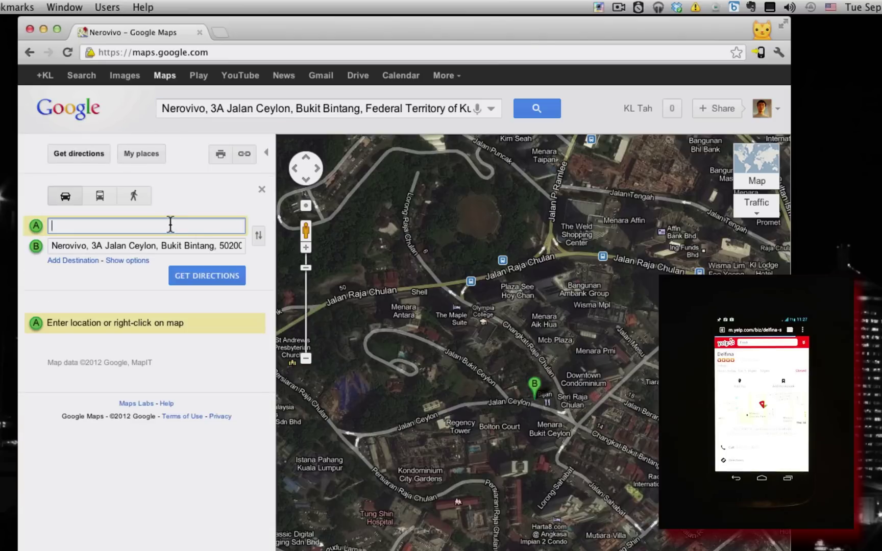
type("24")
key("Down")
key("Return")
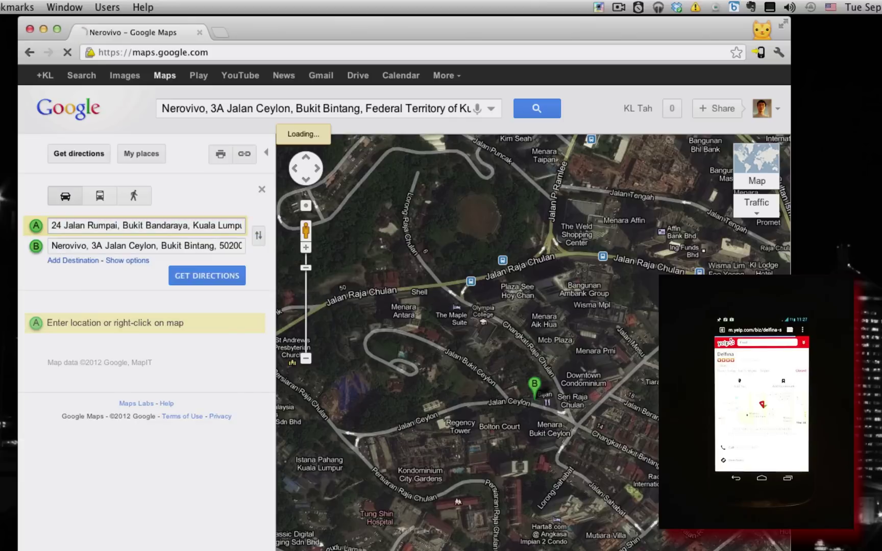
left_click(209, 273)
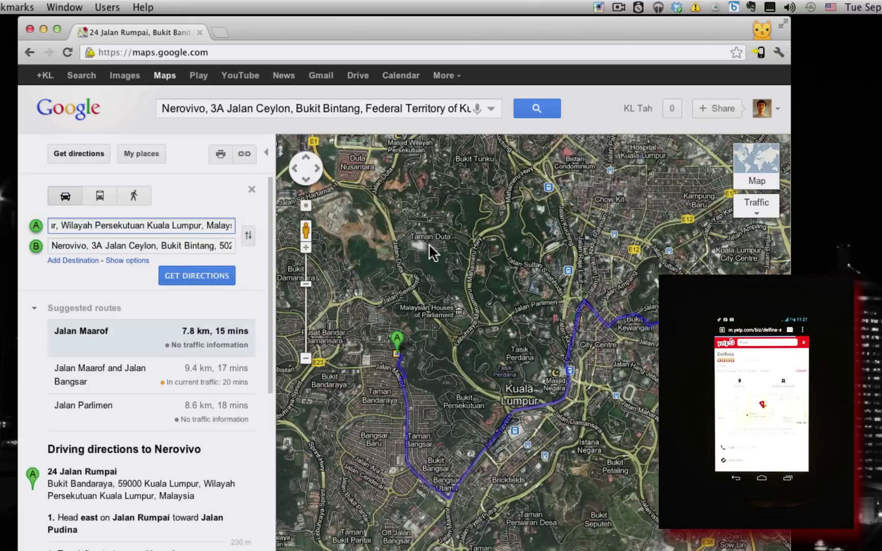
scroll(222, 444, "down", 6)
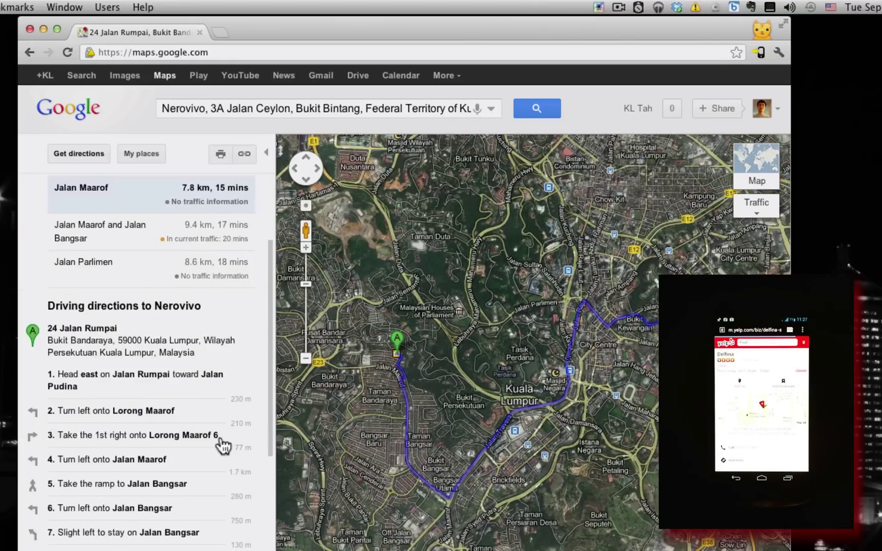
scroll(223, 443, "up", 5)
scroll(223, 444, "up", 1)
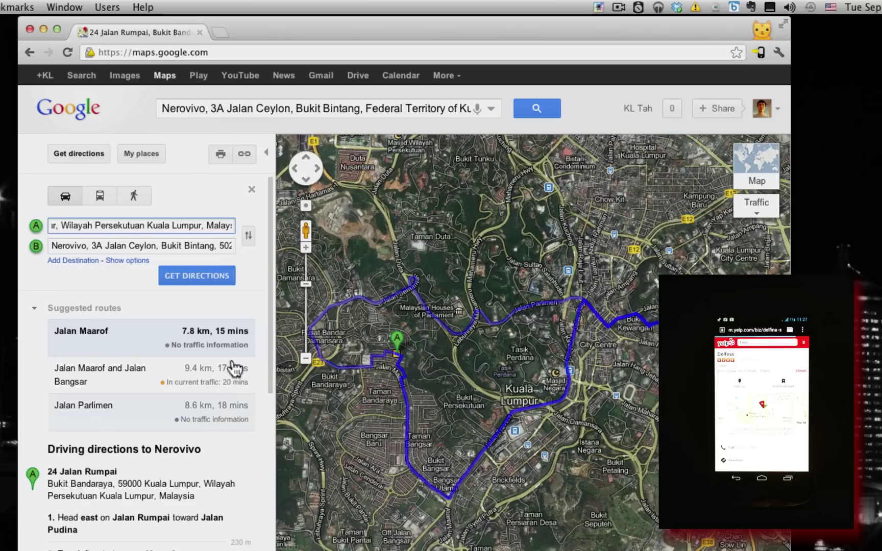
Send the 7.8 km Nerovivo route to the phone with the Chrome to Phone icon
left_click(758, 55)
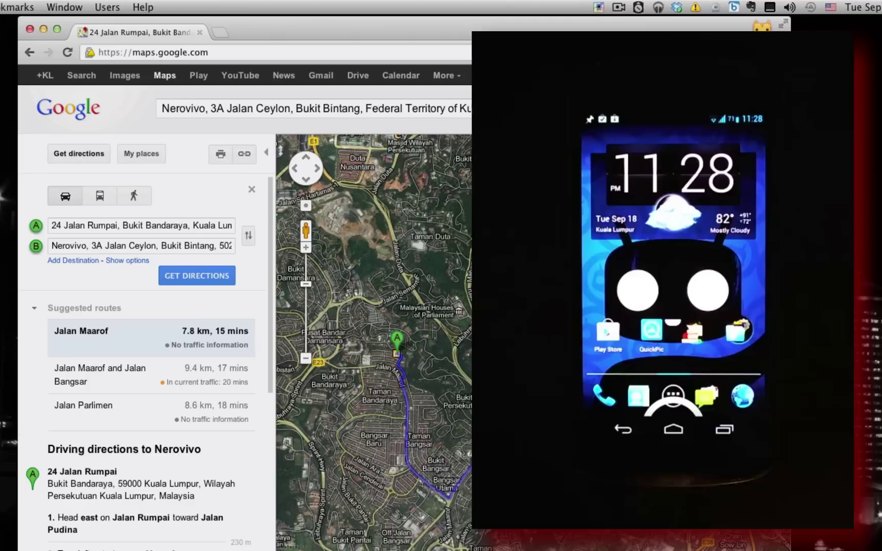
Open youtube.com and go to the Google channel at youtube.com/google
left_click(490, 53)
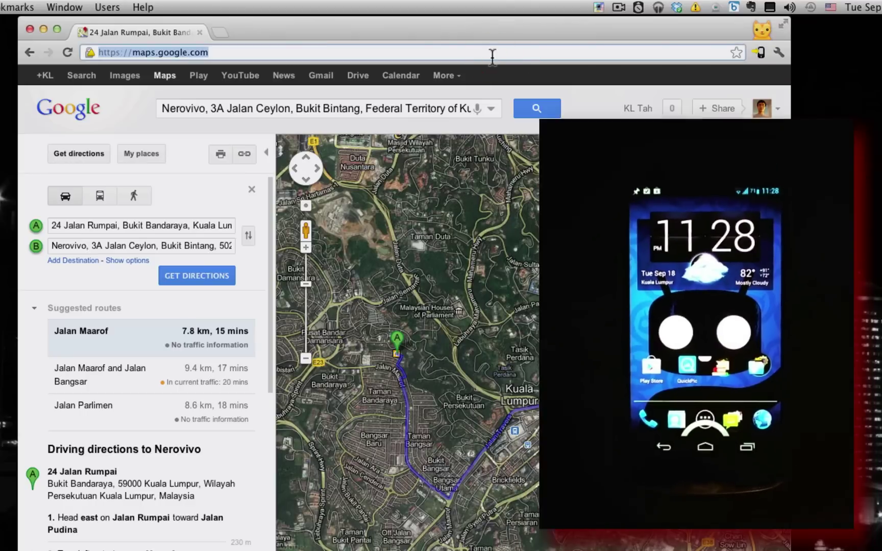
type("youtube.com")
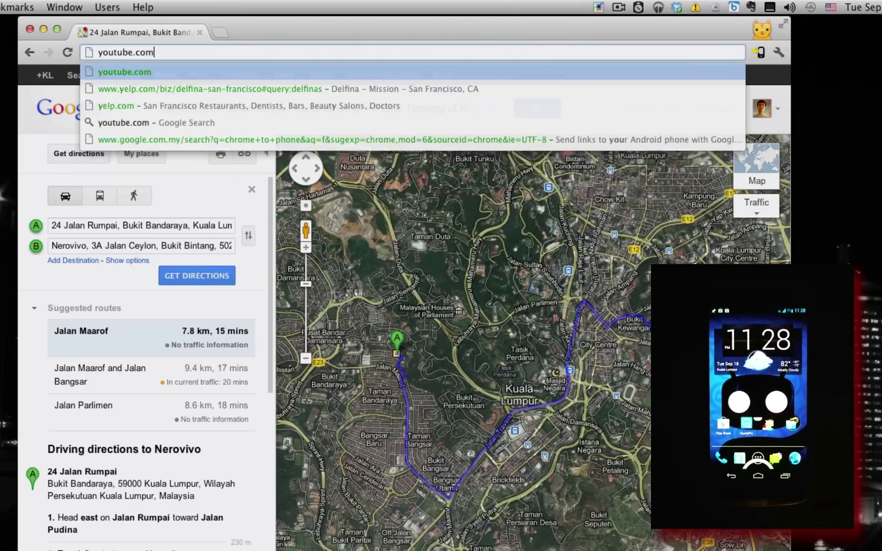
key("Return")
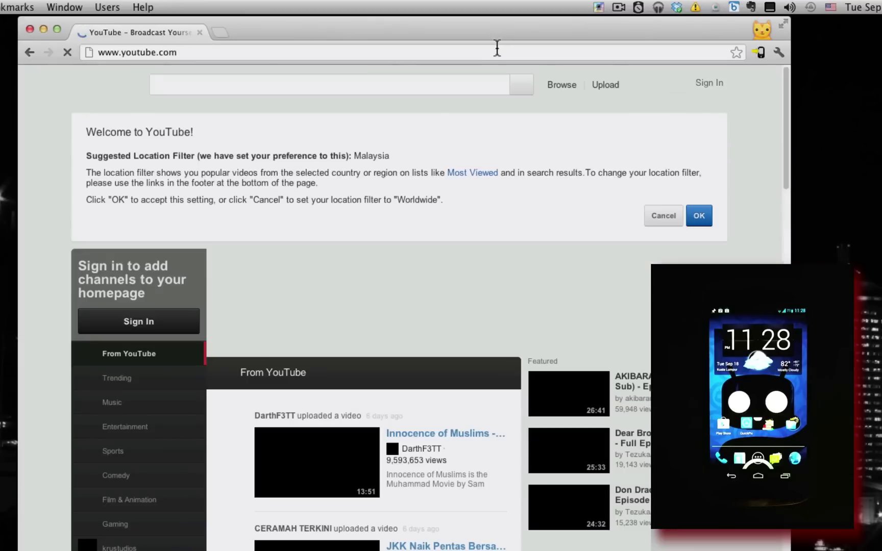
left_click(218, 51)
left_click(219, 51)
type("/google")
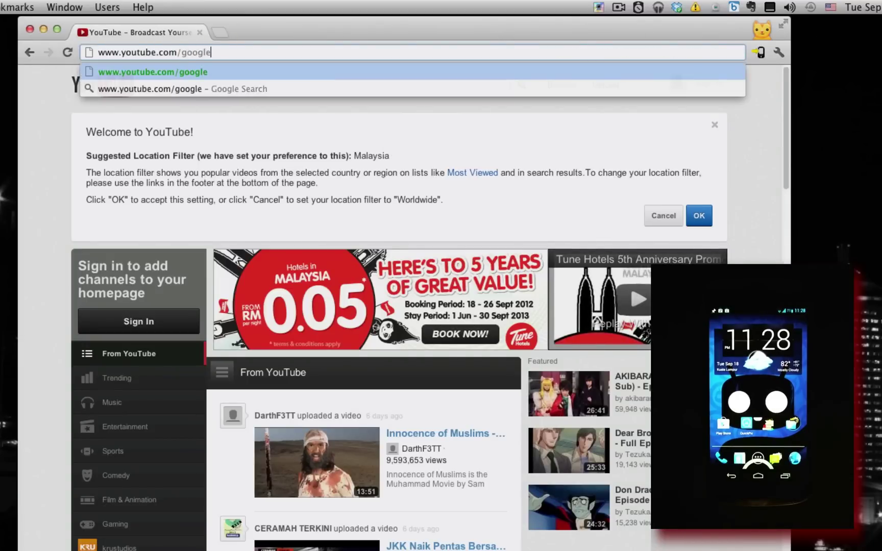
key("Return")
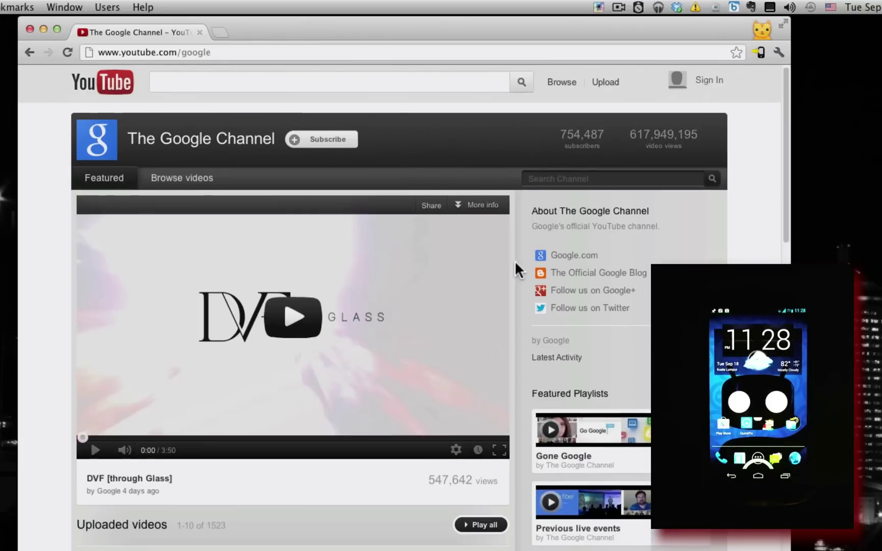
Open the DVF [through Glass] video, pause it, and send it to the phone
scroll(514, 261, "down", 2)
left_click(162, 442)
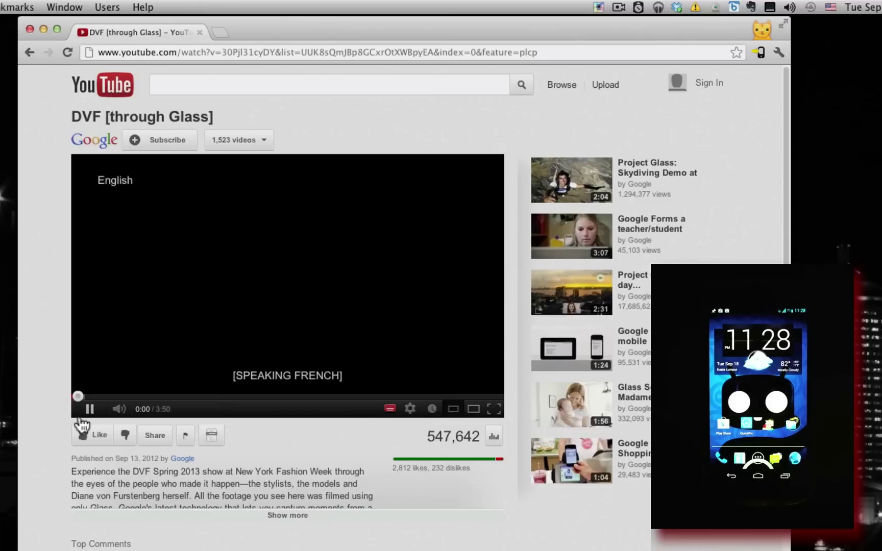
left_click(89, 409)
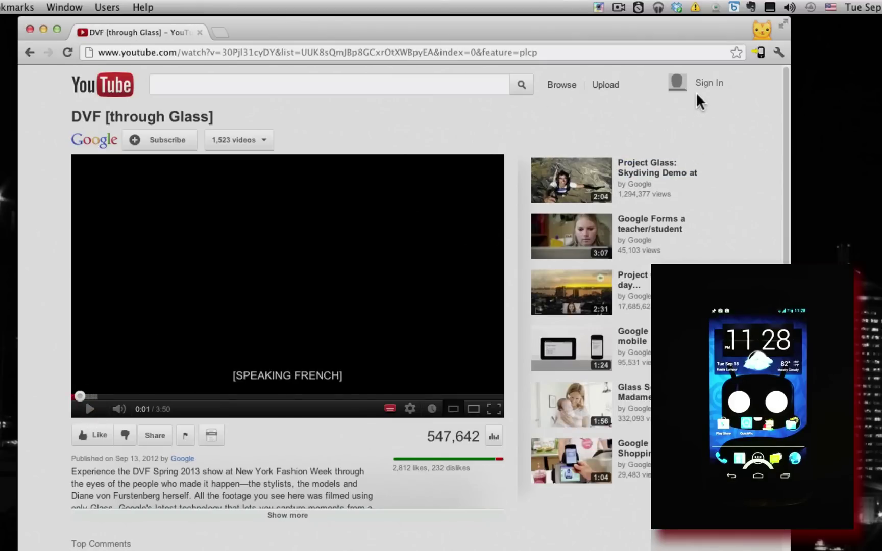
left_click(761, 53)
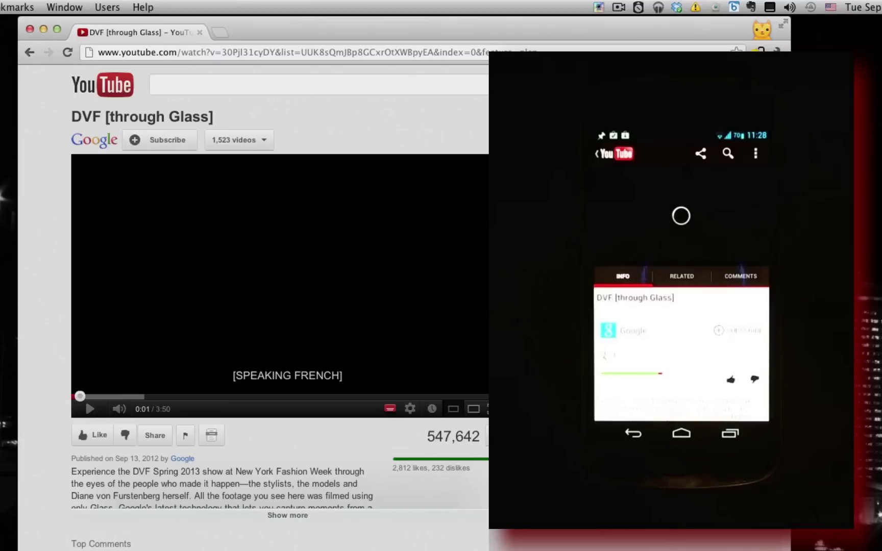
Load the nerovivo.com restaurant website
left_click(563, 49)
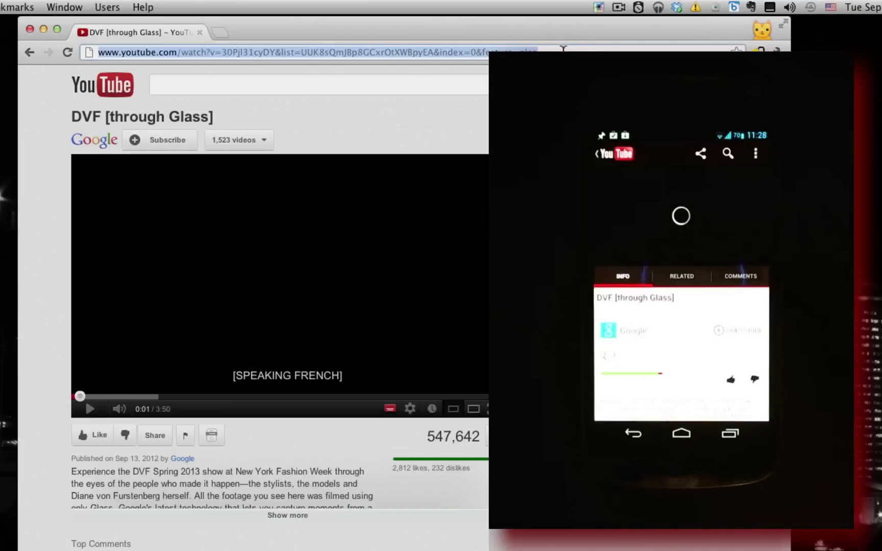
type("nerovivo")
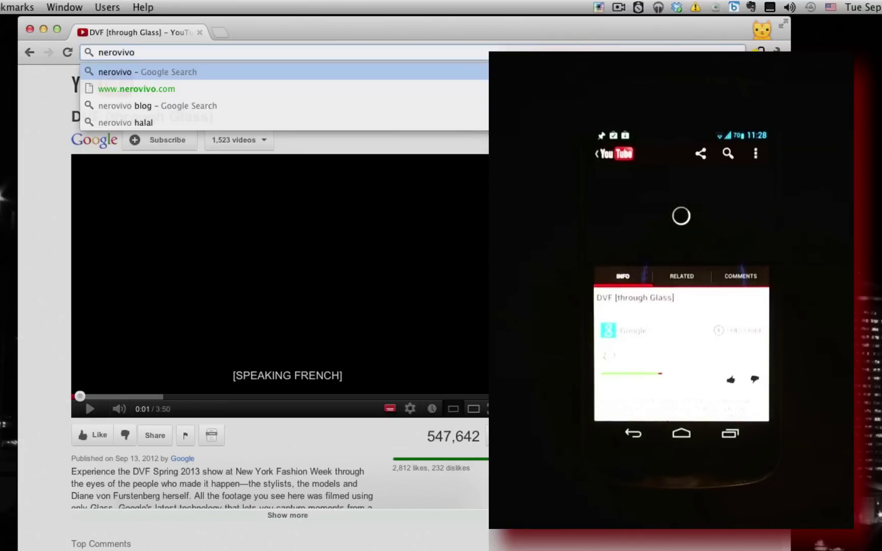
type(".com")
key("Return")
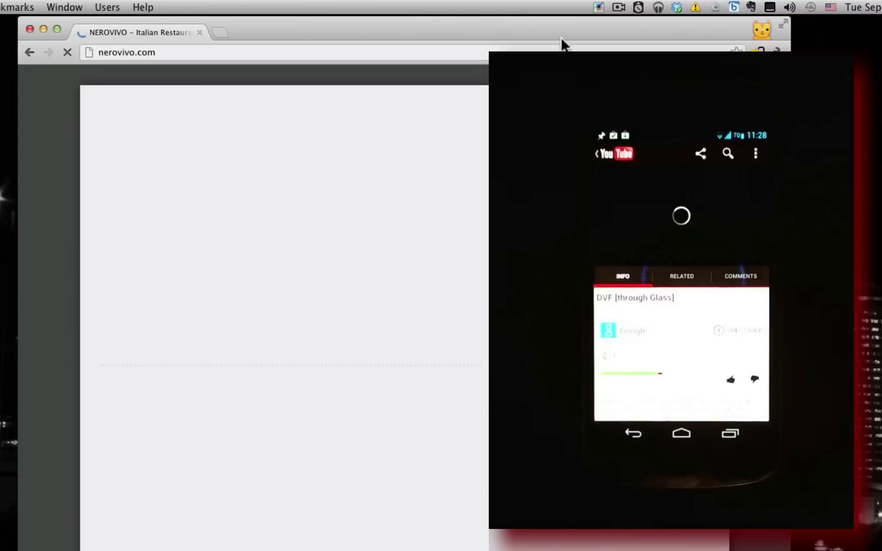
Select the restaurant's Tel number in the contact section and bring up its context menu
scroll(281, 307, "down", 6)
scroll(280, 306, "up", 5)
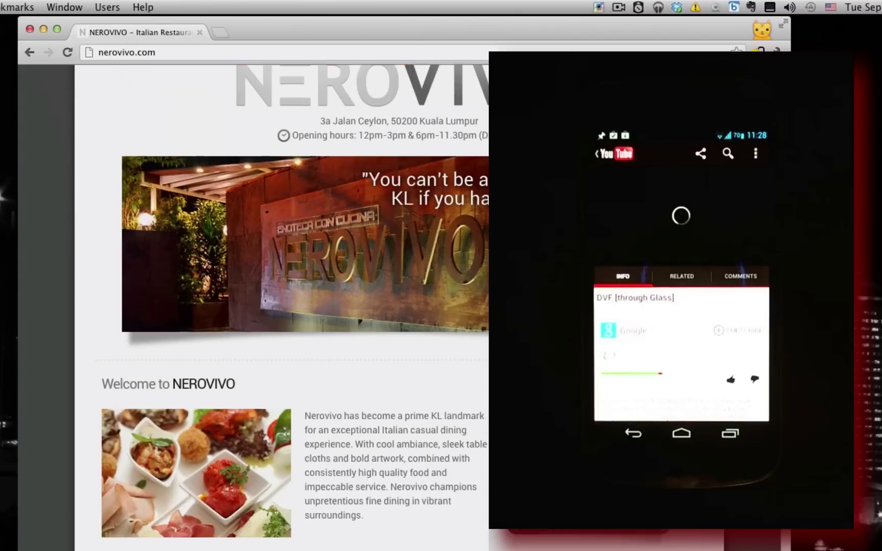
scroll(281, 307, "up", 1)
scroll(281, 307, "down", 6)
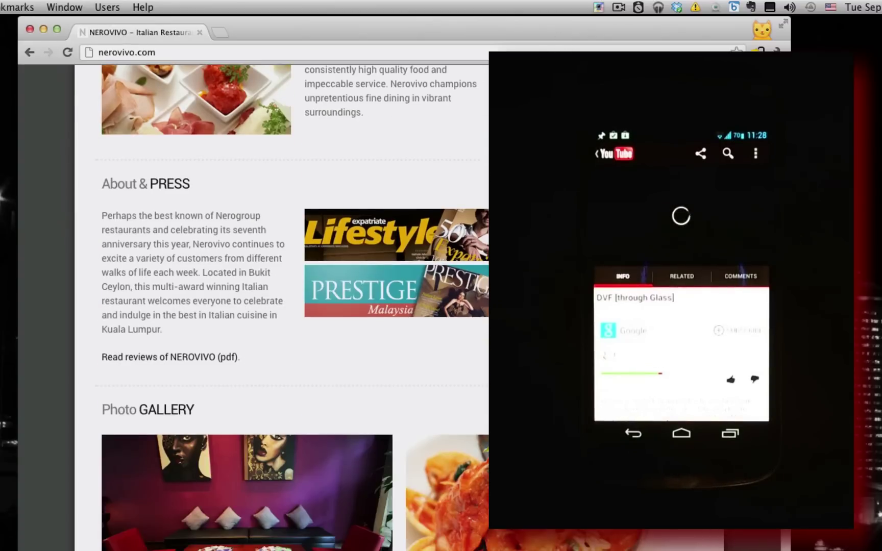
scroll(280, 306, "down", 8)
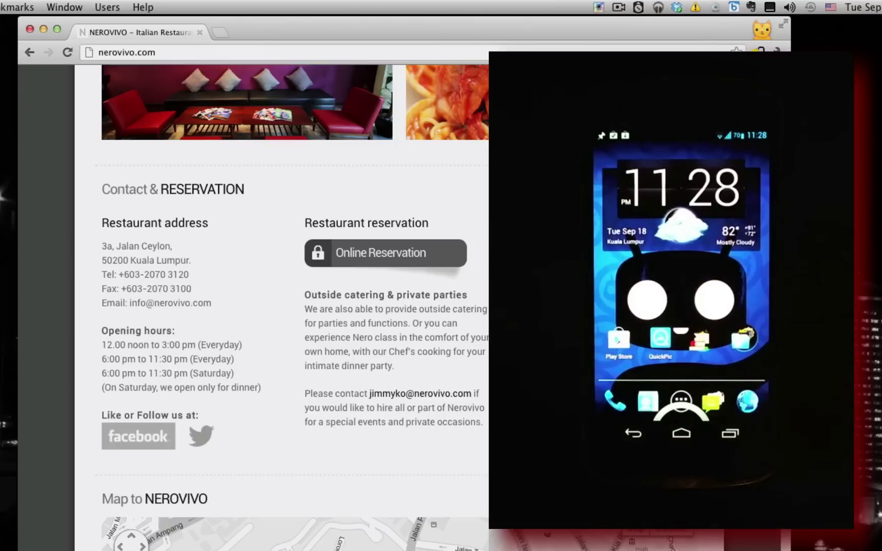
scroll(427, 364, "down", 1)
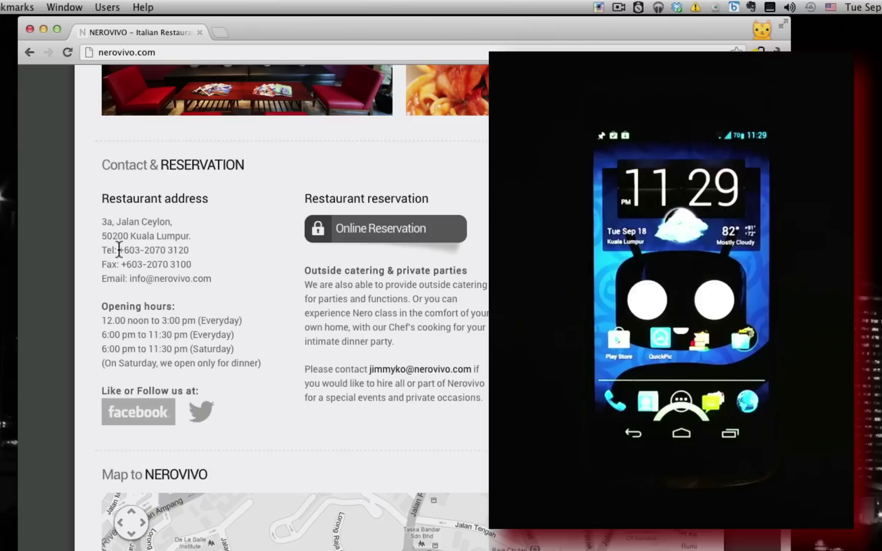
left_click_drag(119, 251, 192, 250)
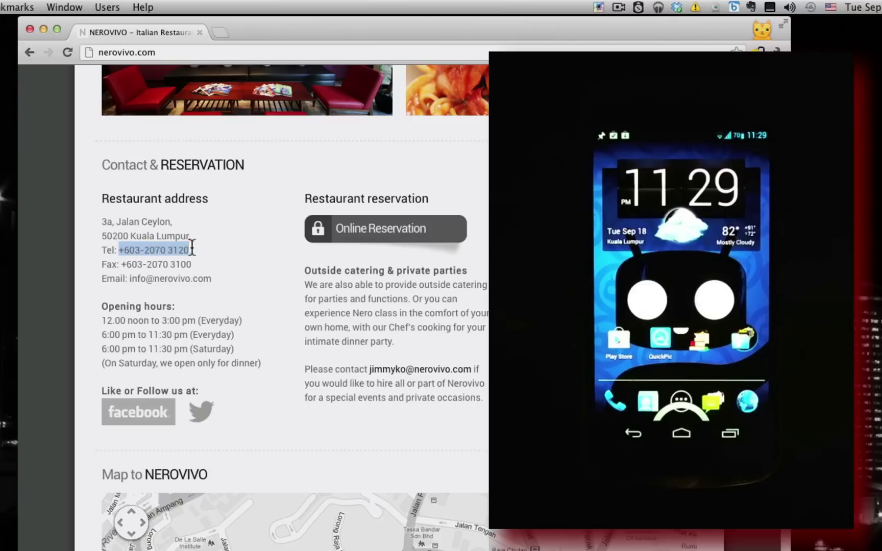
right_click(177, 250)
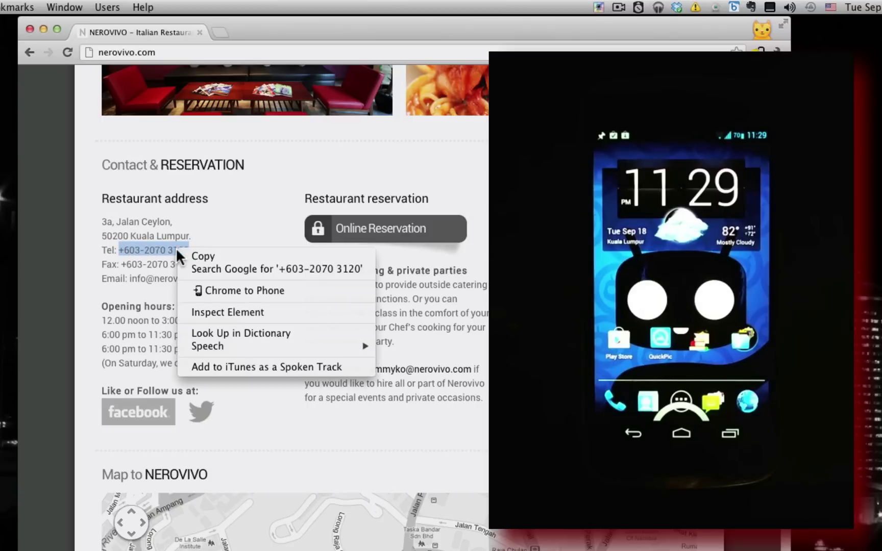
Send the selected Nerovivo phone number to the Android dialer via Chrome to Phone
left_click(272, 292)
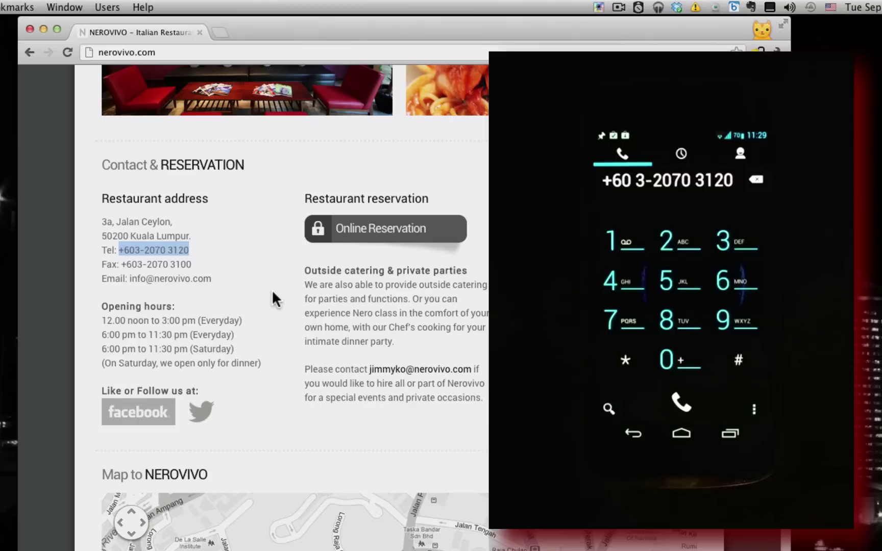
Go to play.google.com
left_click(303, 53)
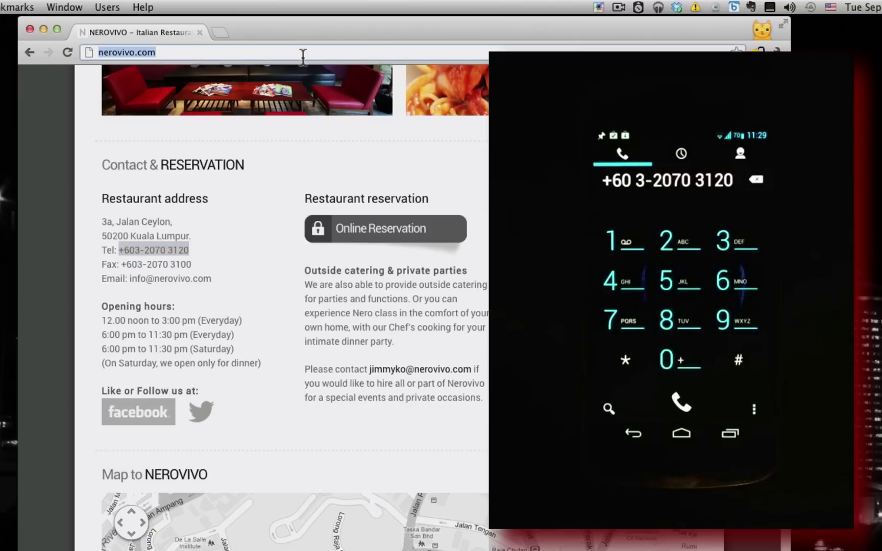
type("play")
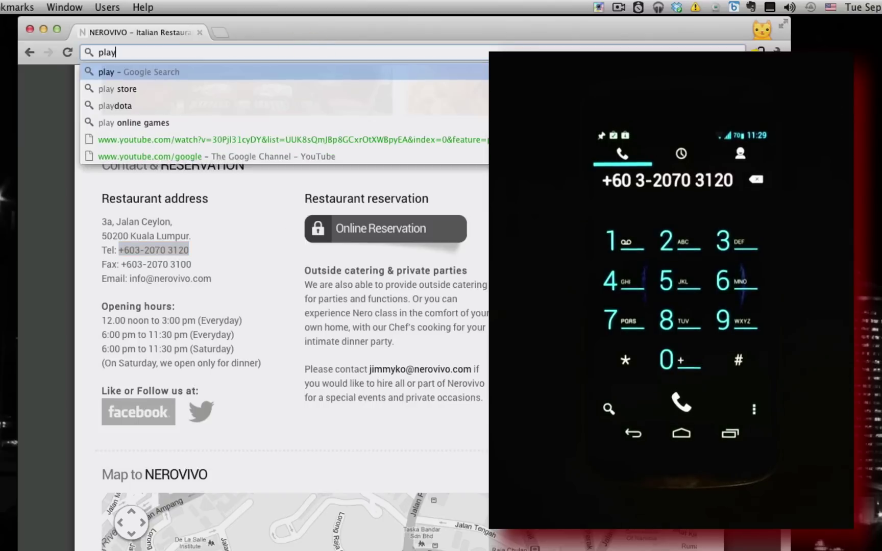
type(".google.com")
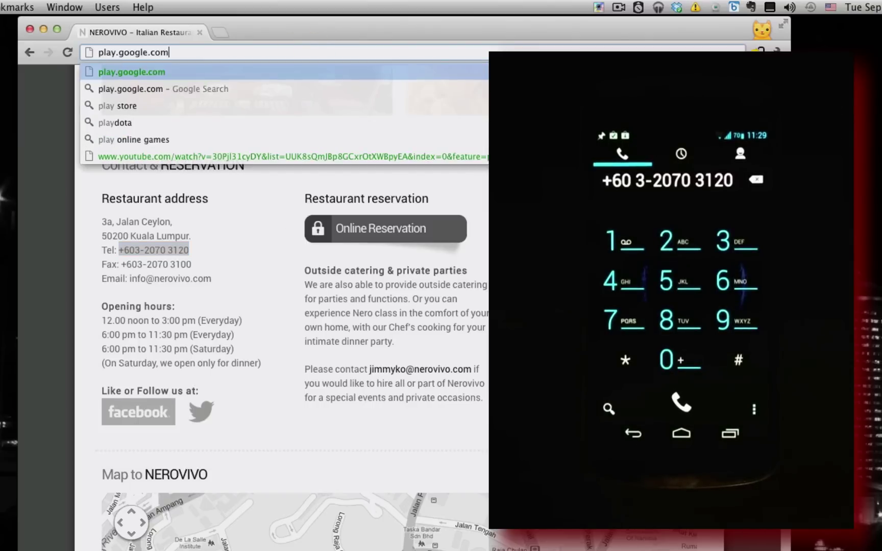
key("Return")
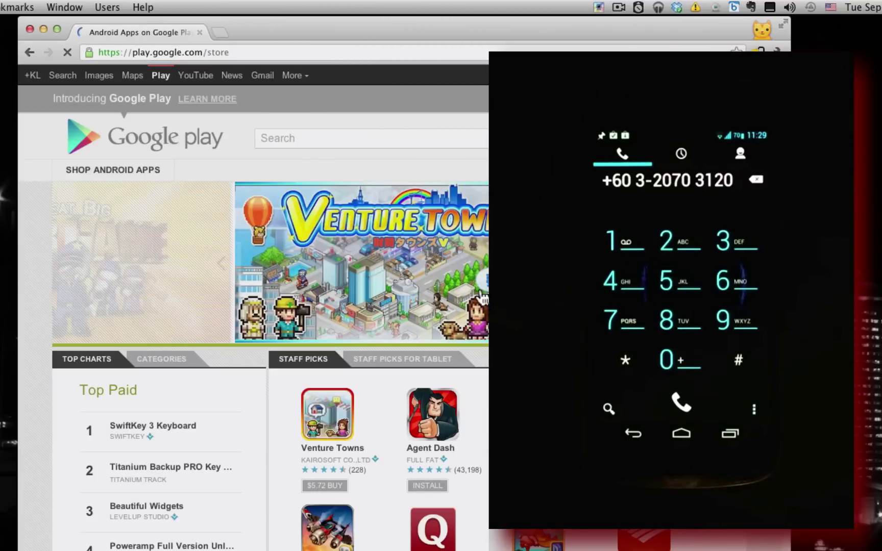
Open the Agent Dash app page from Staff Picks
left_click(442, 448)
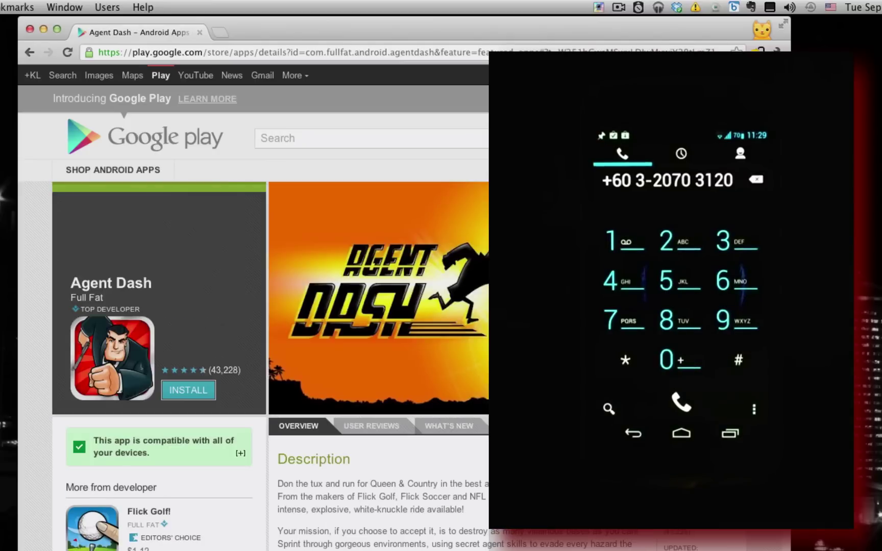
scroll(254, 307, "down", 13)
scroll(253, 306, "up", 5)
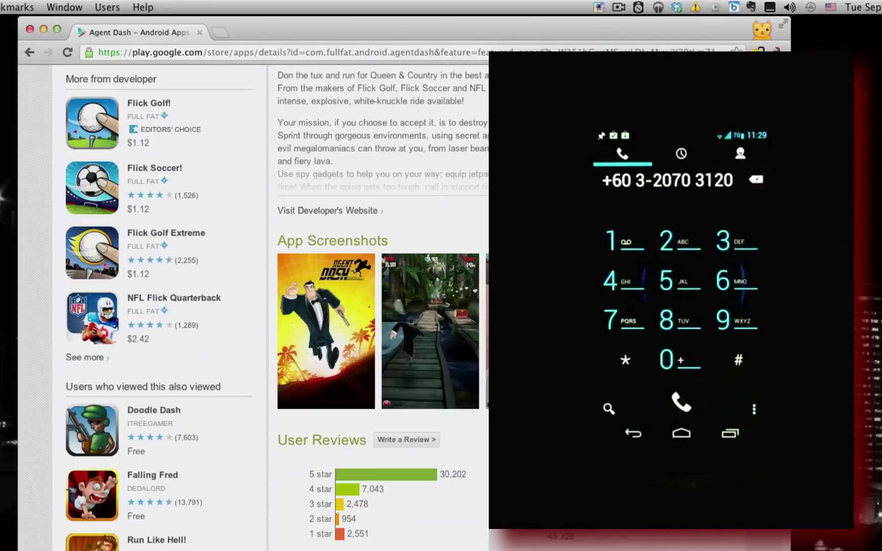
scroll(253, 307, "up", 8)
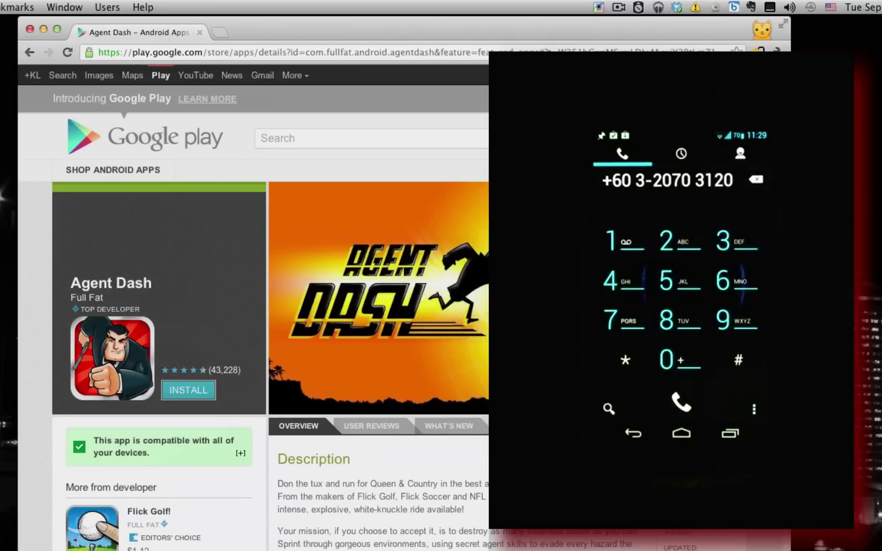
scroll(254, 307, "down", 11)
scroll(253, 306, "up", 11)
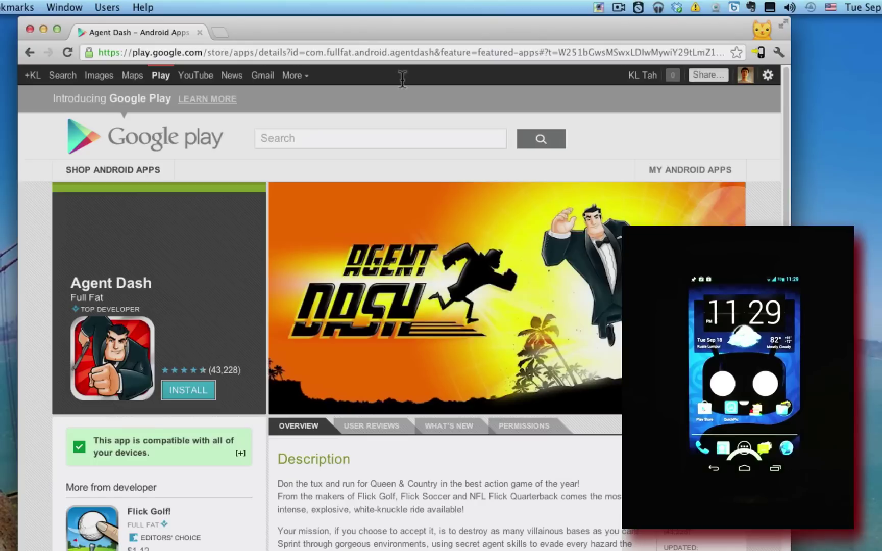
Send the Agent Dash Play listing to the phone with the Chrome to Phone toolbar icon
left_click(760, 51)
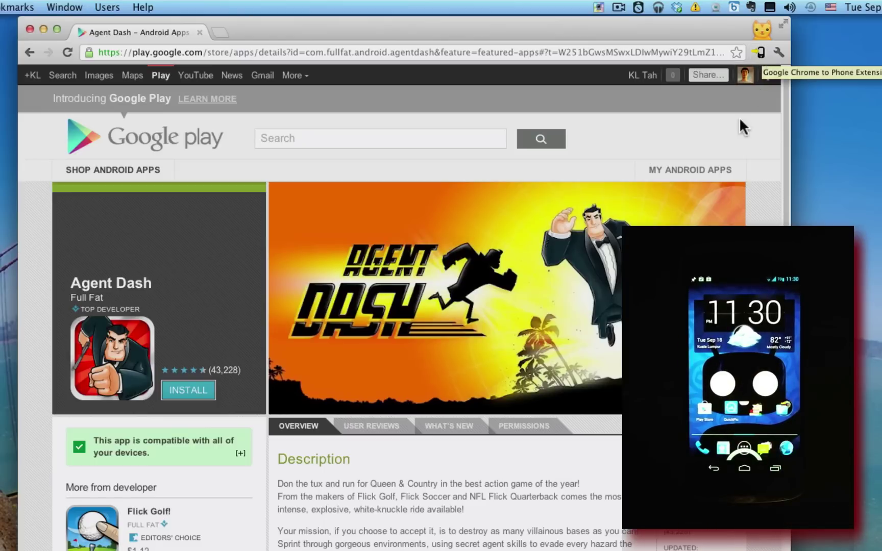
left_click(758, 52)
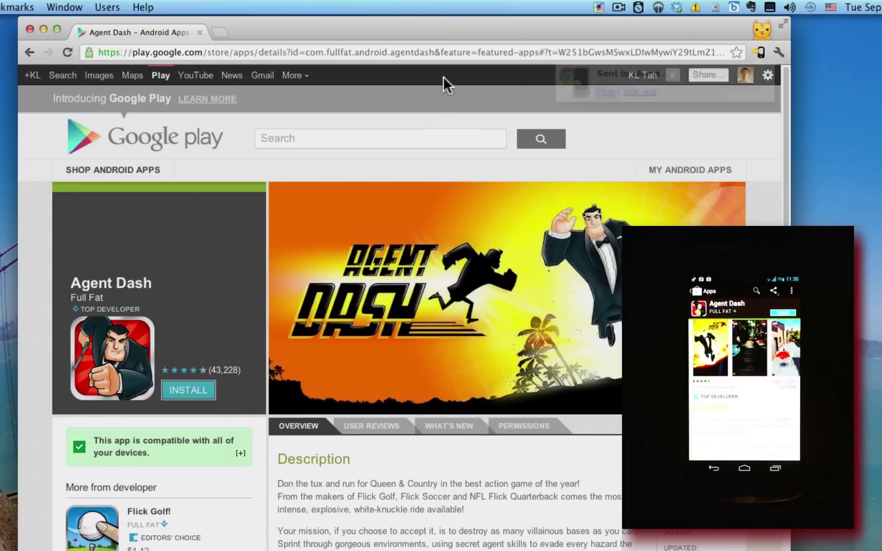
Select the first Agent Dash description paragraph and send it to the phone via Chrome to Phone
left_click(435, 51)
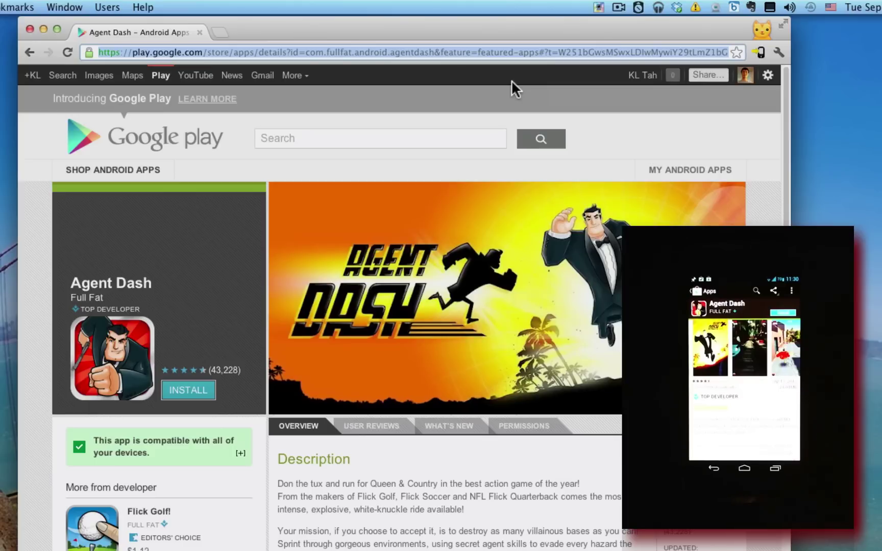
scroll(421, 449, "down", 3)
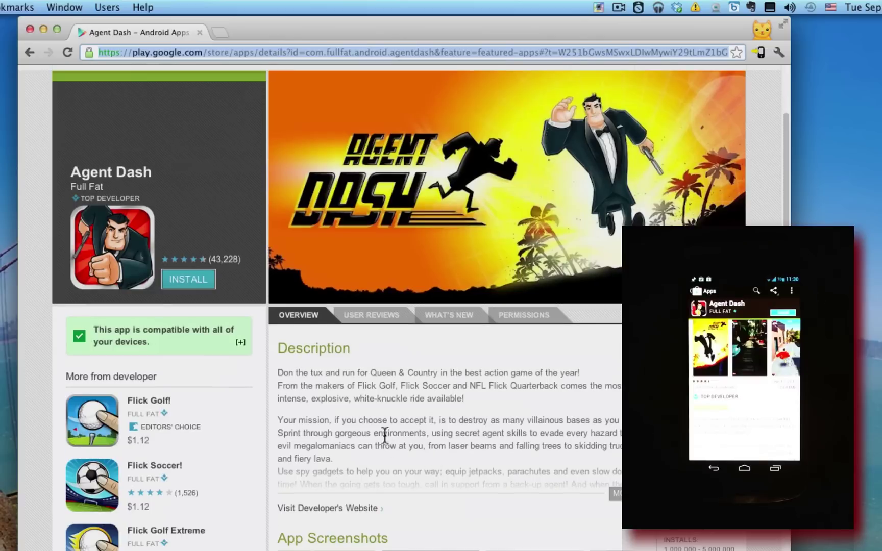
scroll(357, 409, "down", 1)
left_click(291, 340)
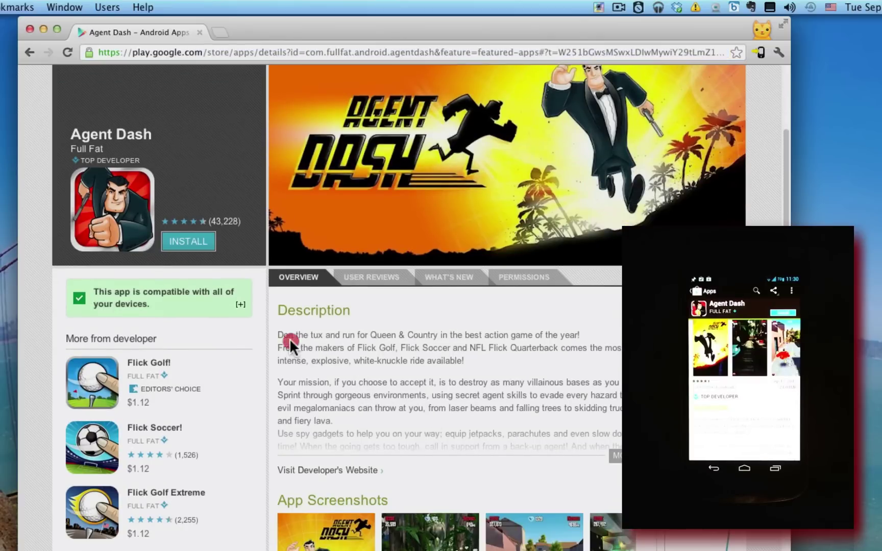
left_click_drag(280, 334, 492, 355)
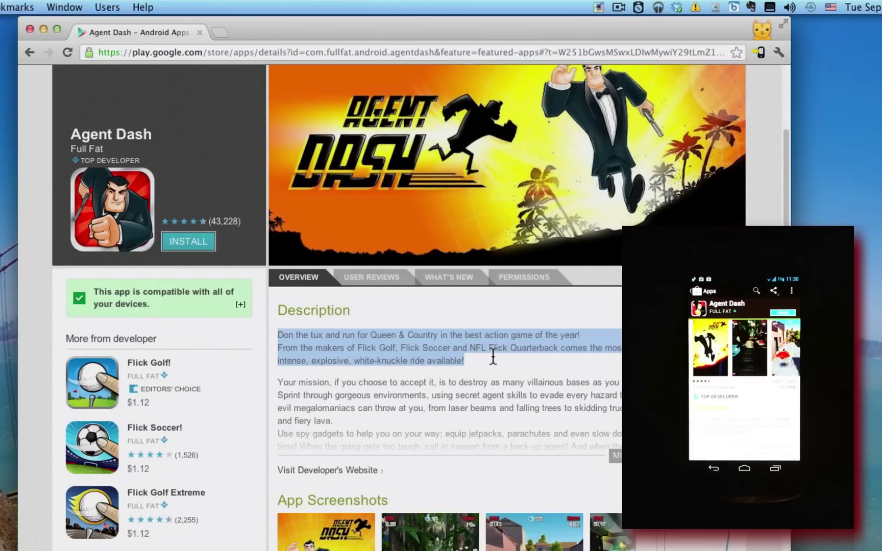
right_click(447, 338)
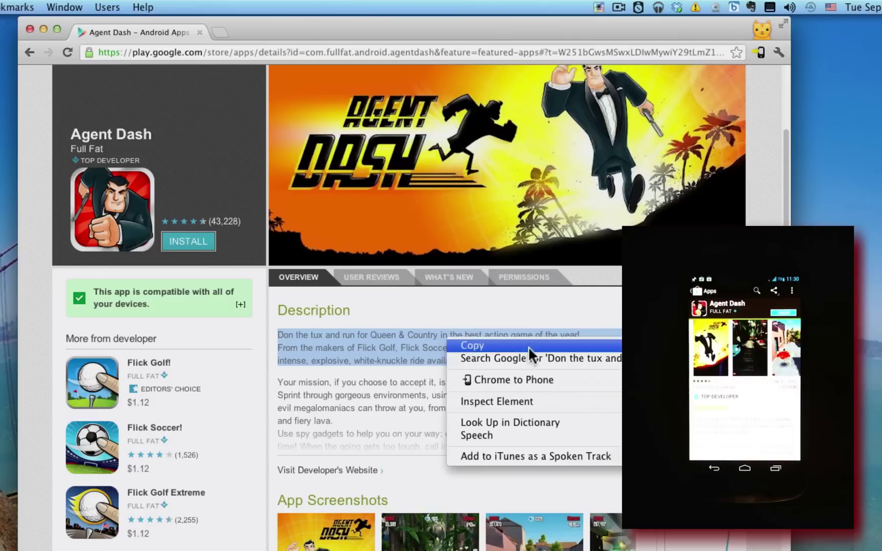
left_click(528, 380)
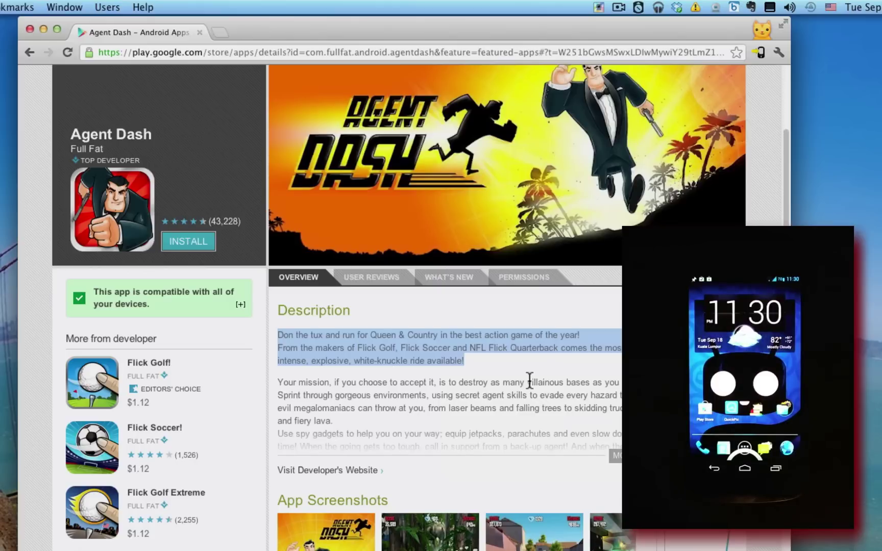
right_click(448, 348)
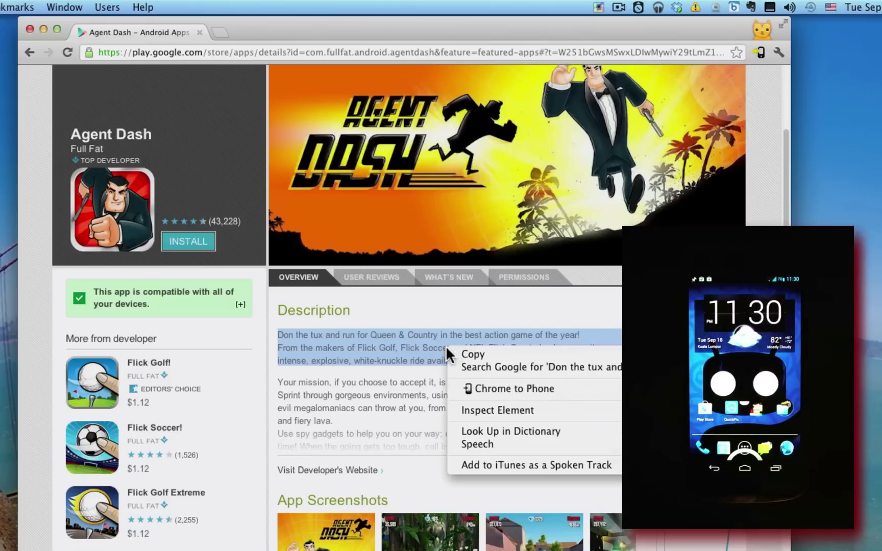
left_click(472, 388)
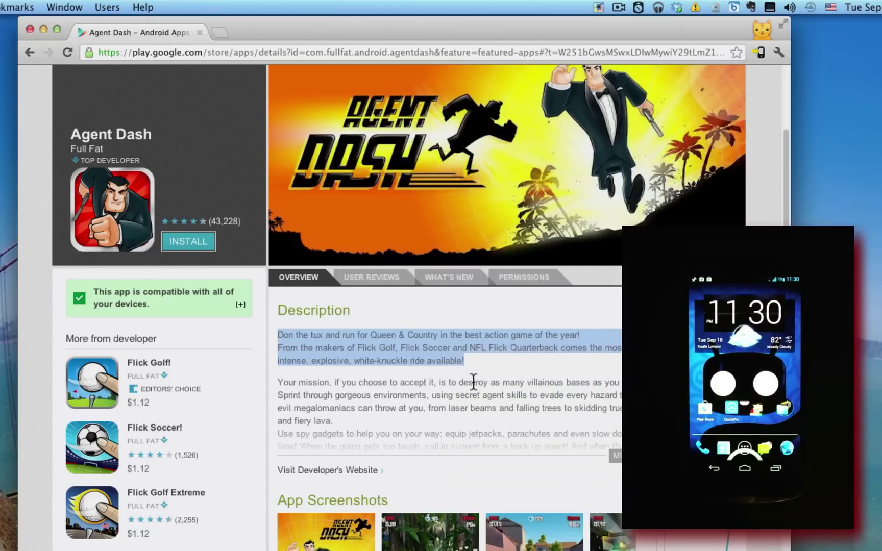